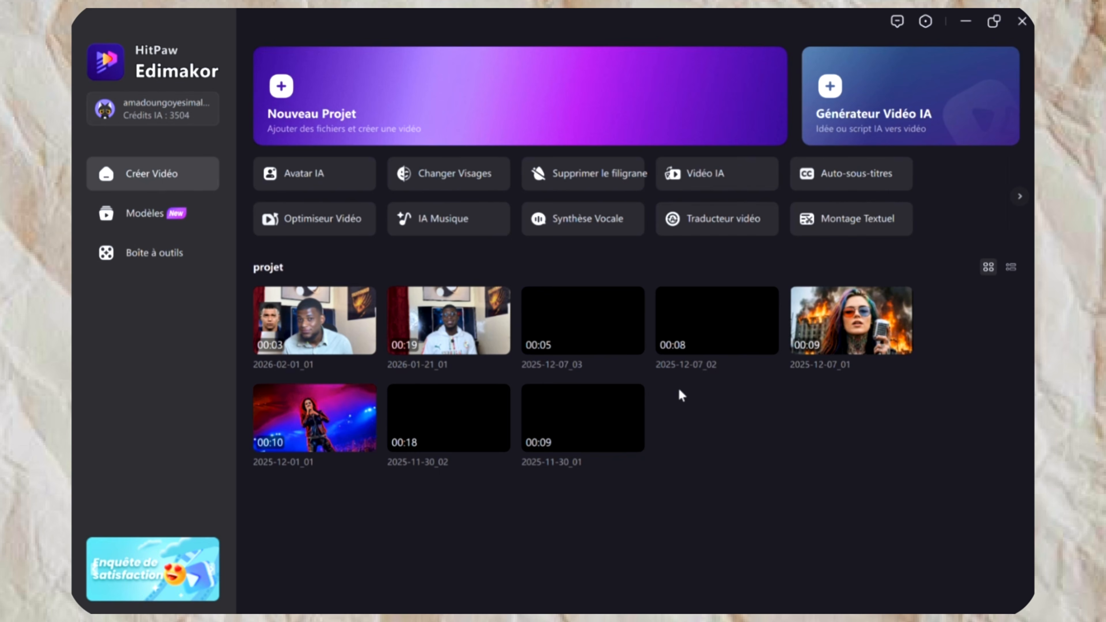
Step: Create a new project and open the AI image generator
click(465, 103)
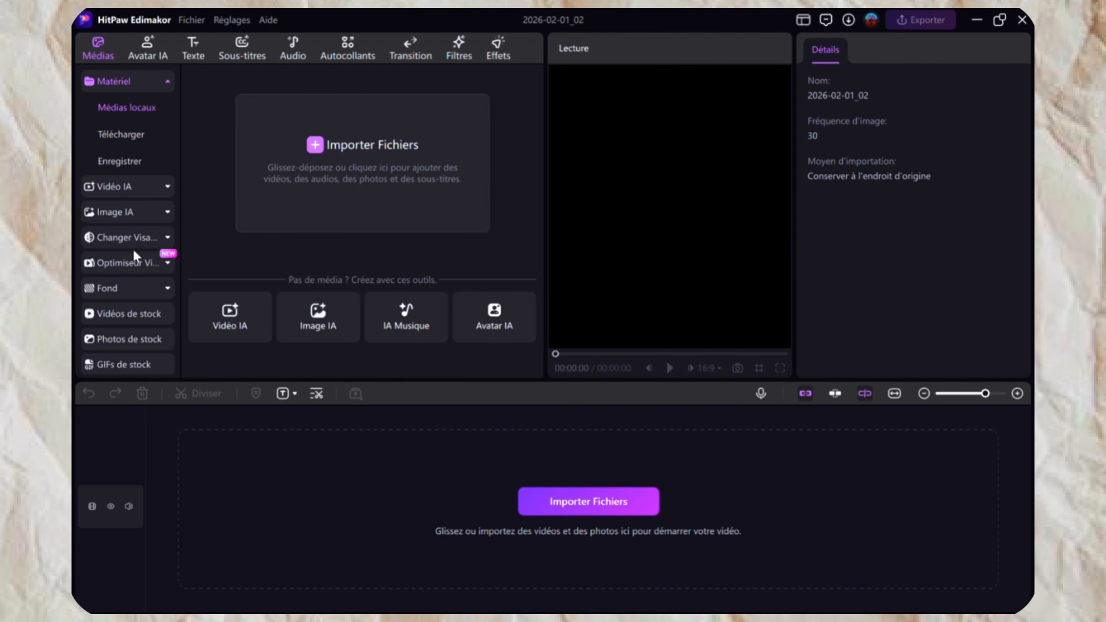
click(124, 215)
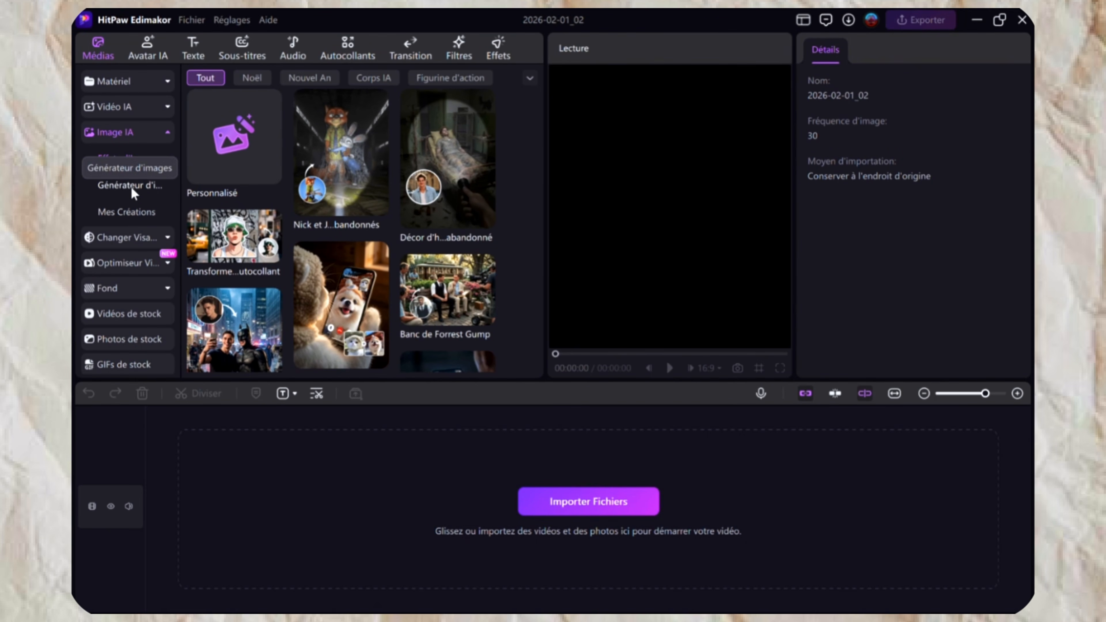
click(137, 192)
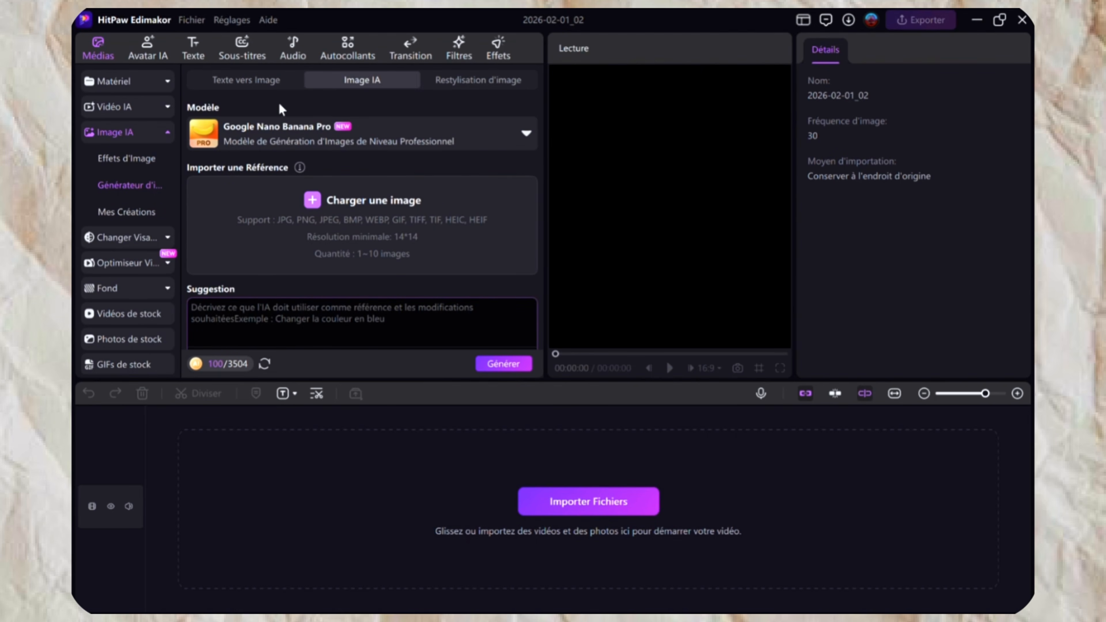
Step: Examine the options of the generator's Texte vers Image, Image IA and Restylisation d'image modes
click(260, 80)
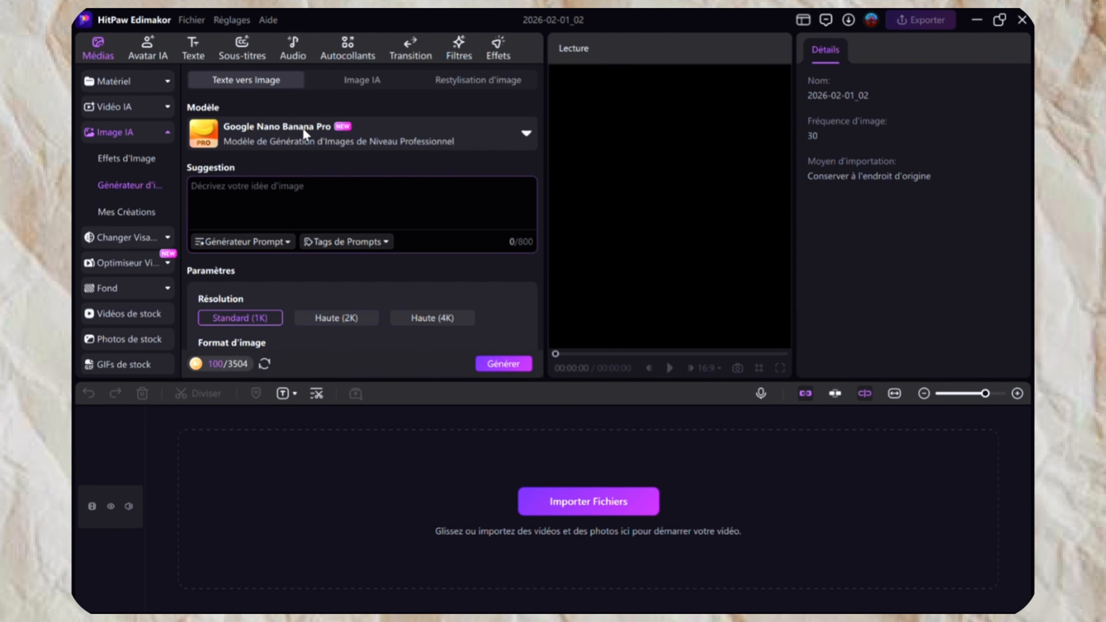
click(368, 79)
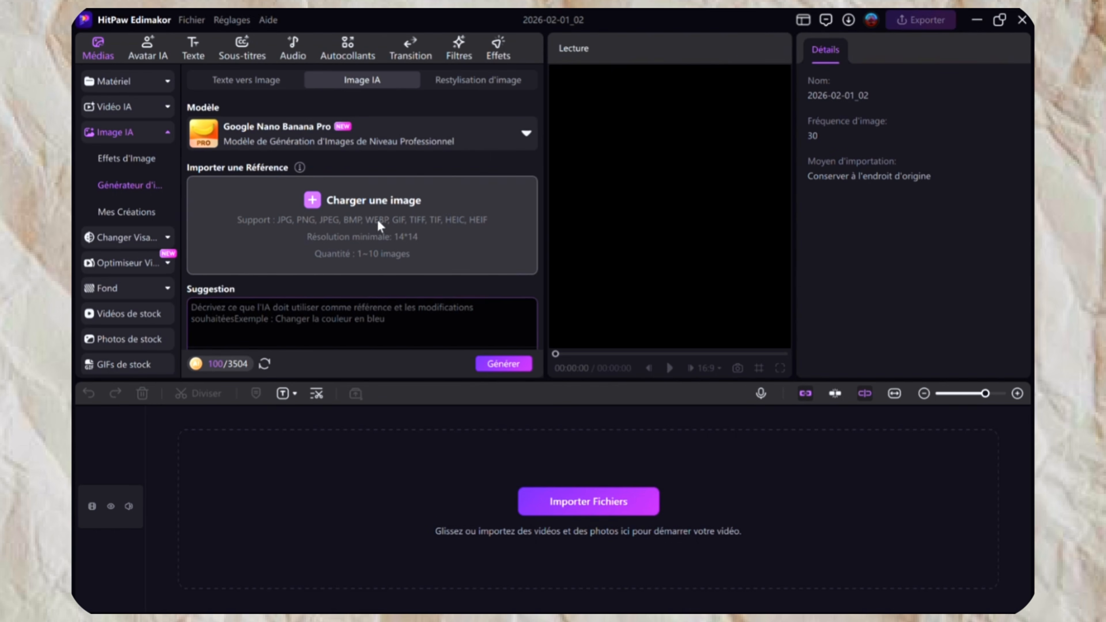
scroll(374, 224, down, 1)
scroll(376, 229, down, 5)
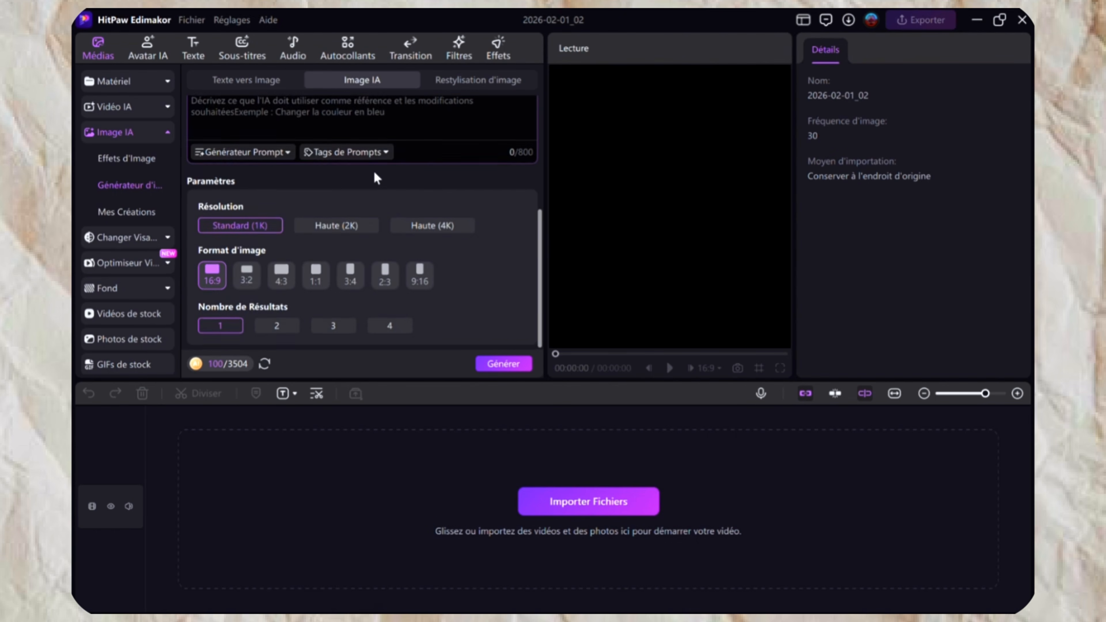
scroll(374, 209, up, 4)
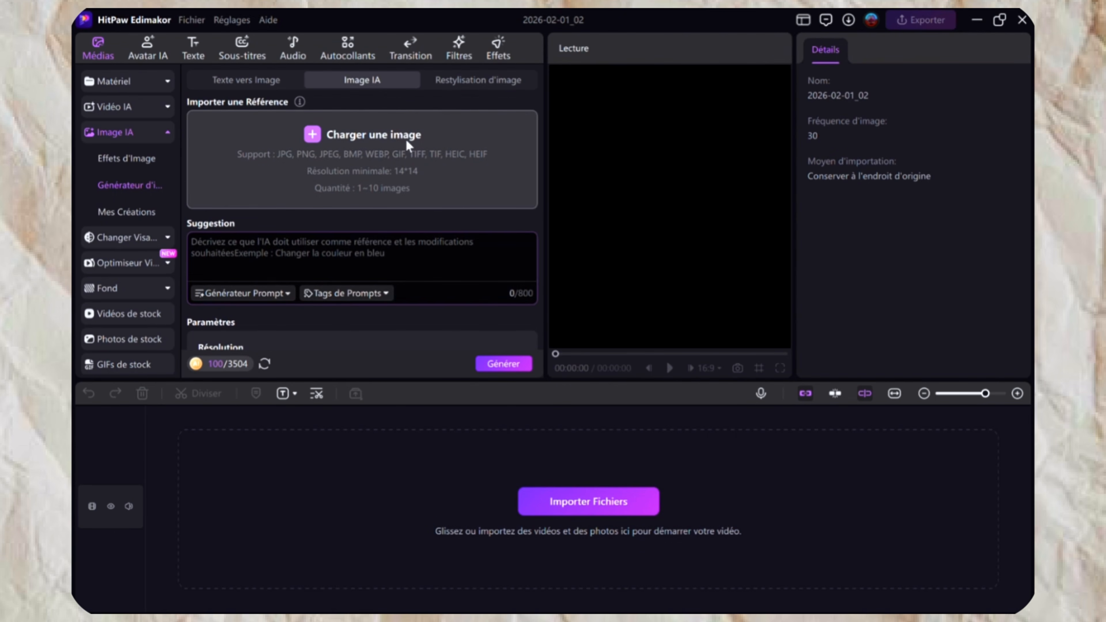
scroll(397, 162, up, 3)
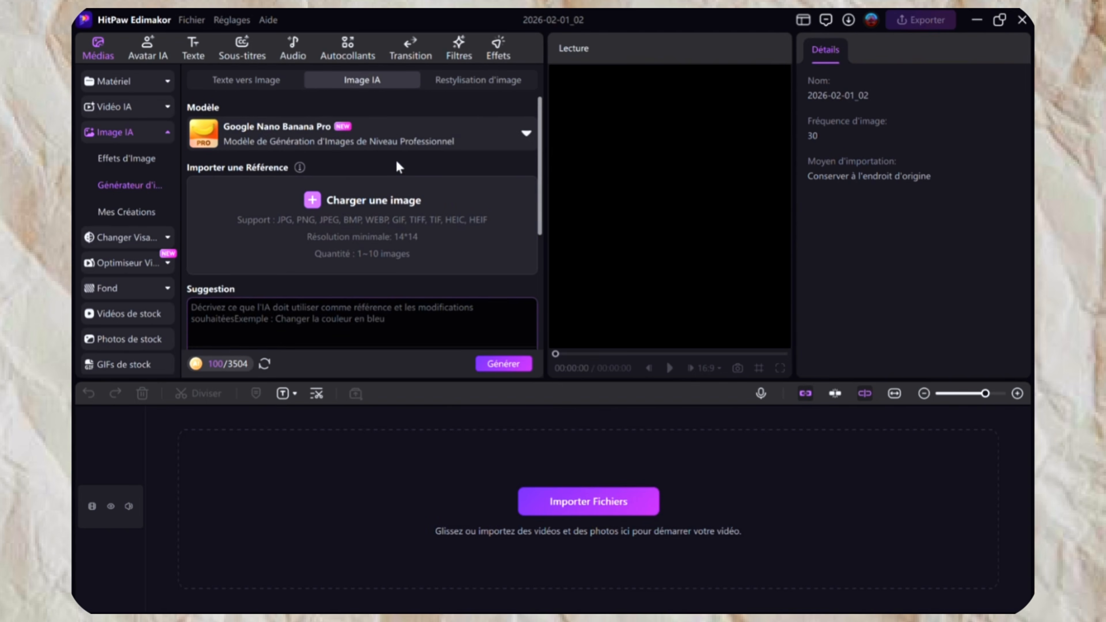
click(478, 85)
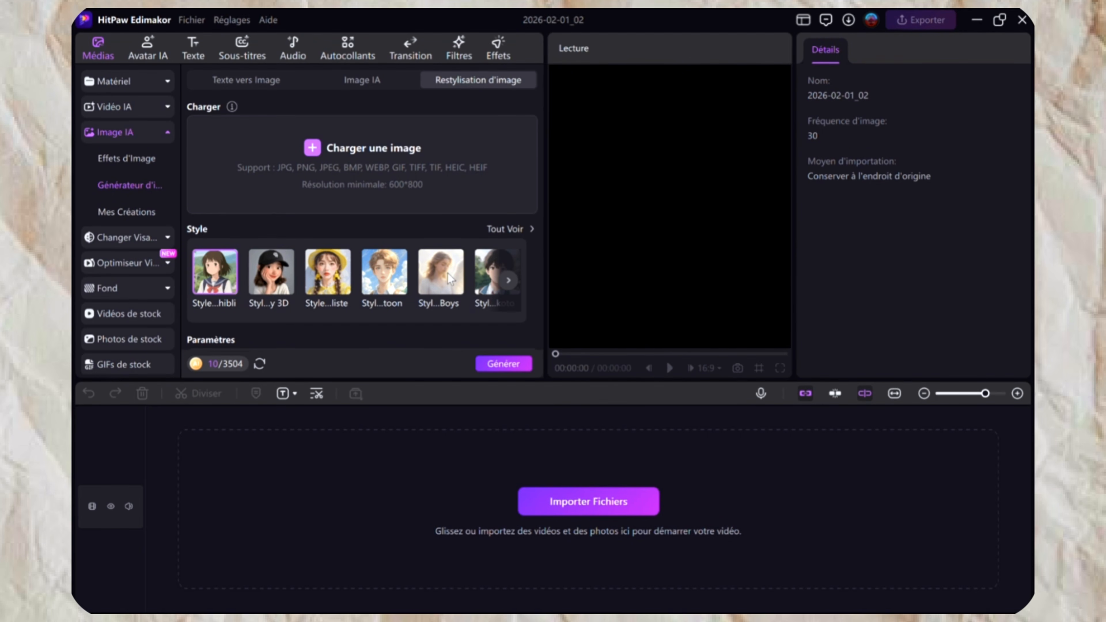
Step: Switch the generator to Texte vers Image mode with the Google Nano Banana Pro model
click(249, 79)
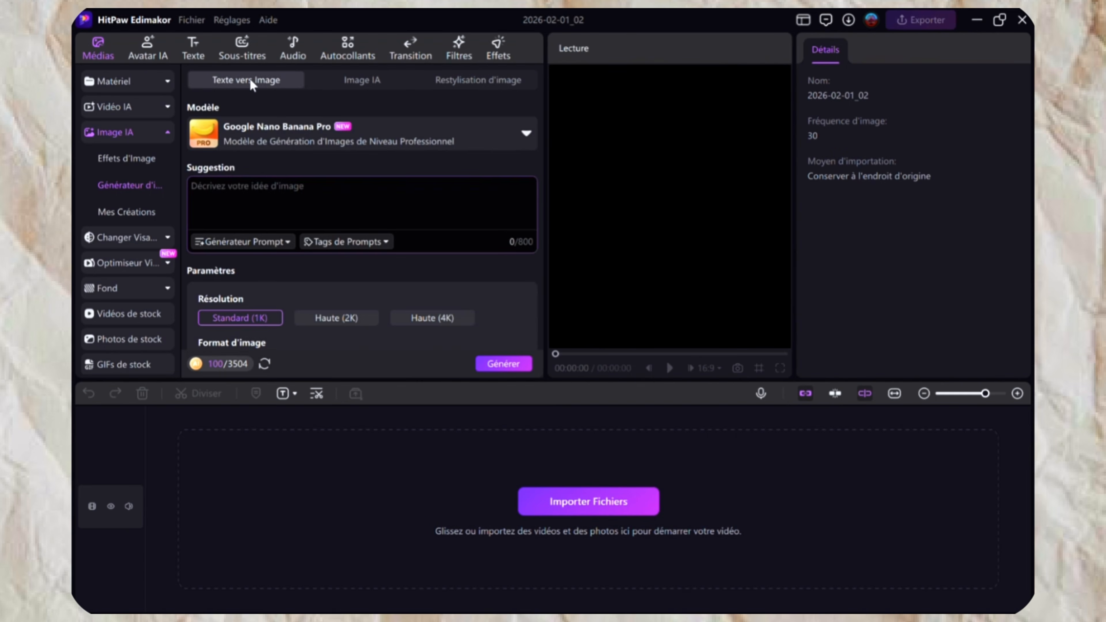
click(411, 139)
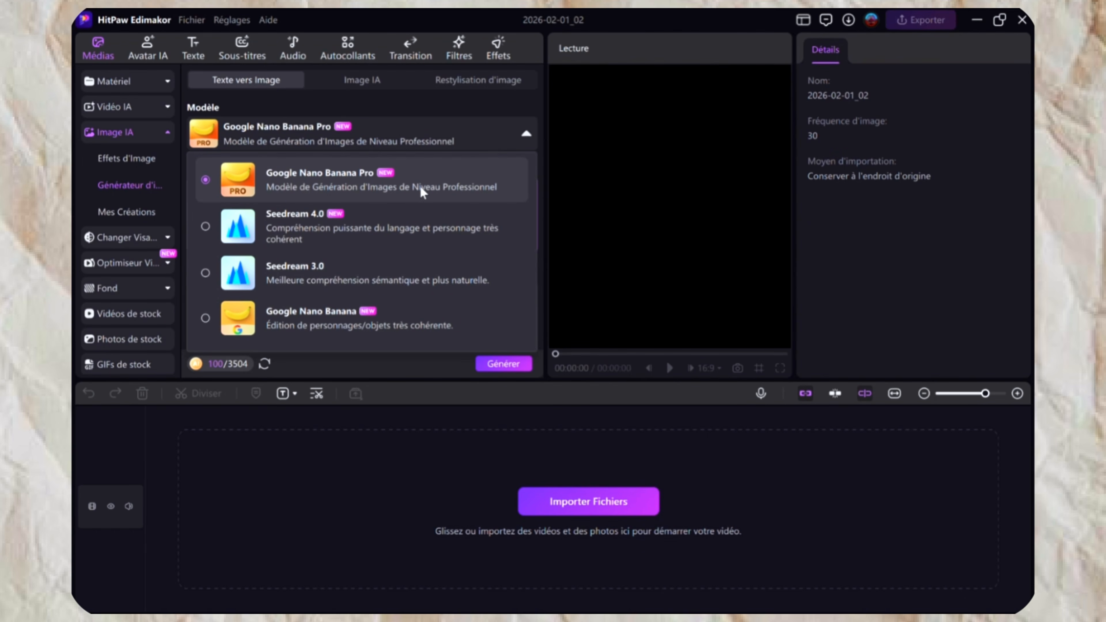
click(408, 184)
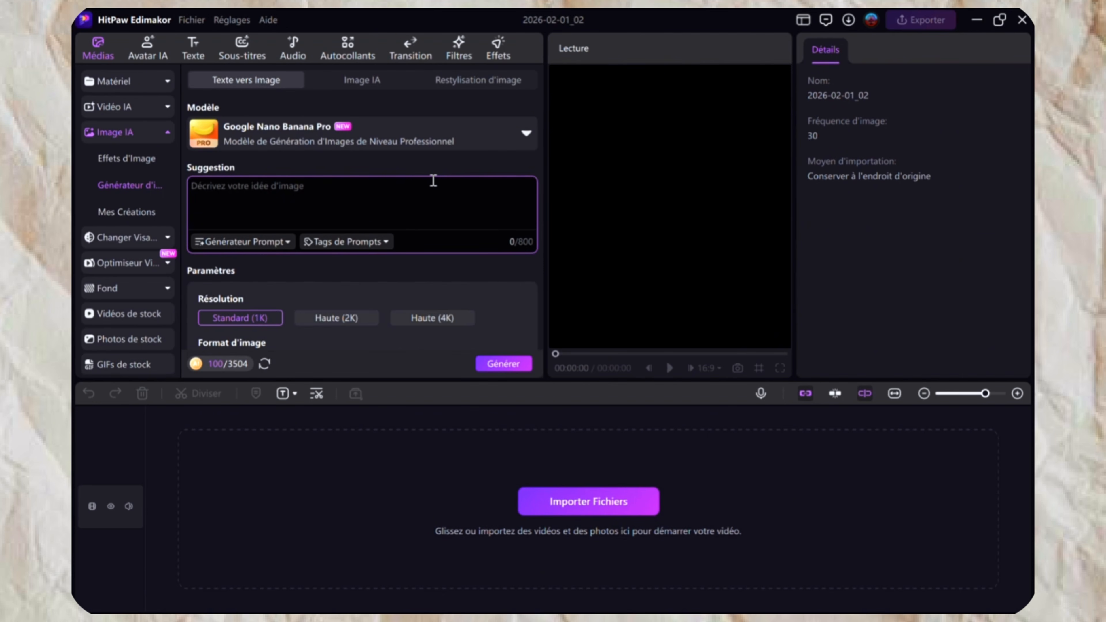
Step: Copy the prompt about a tech YouTuber holding the iPhone 17 from the Notepad document into the image suggestion
click(434, 193)
mouse_move(723, 621)
click(723, 579)
scroll(515, 247, up, 3)
scroll(516, 247, up, 7)
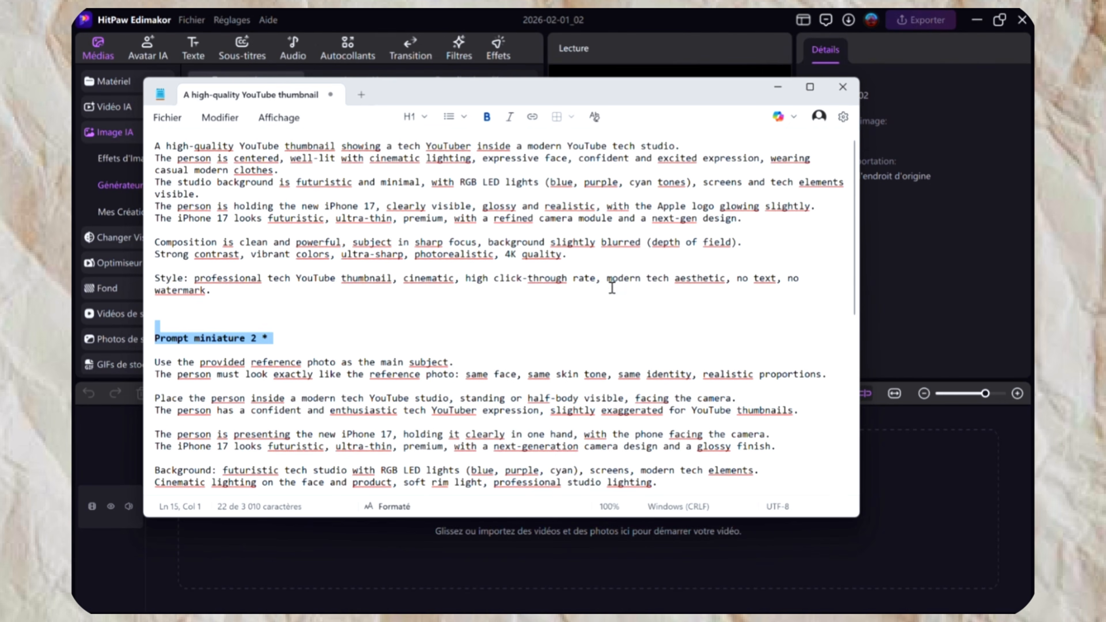
drag(805, 278, 144, 140)
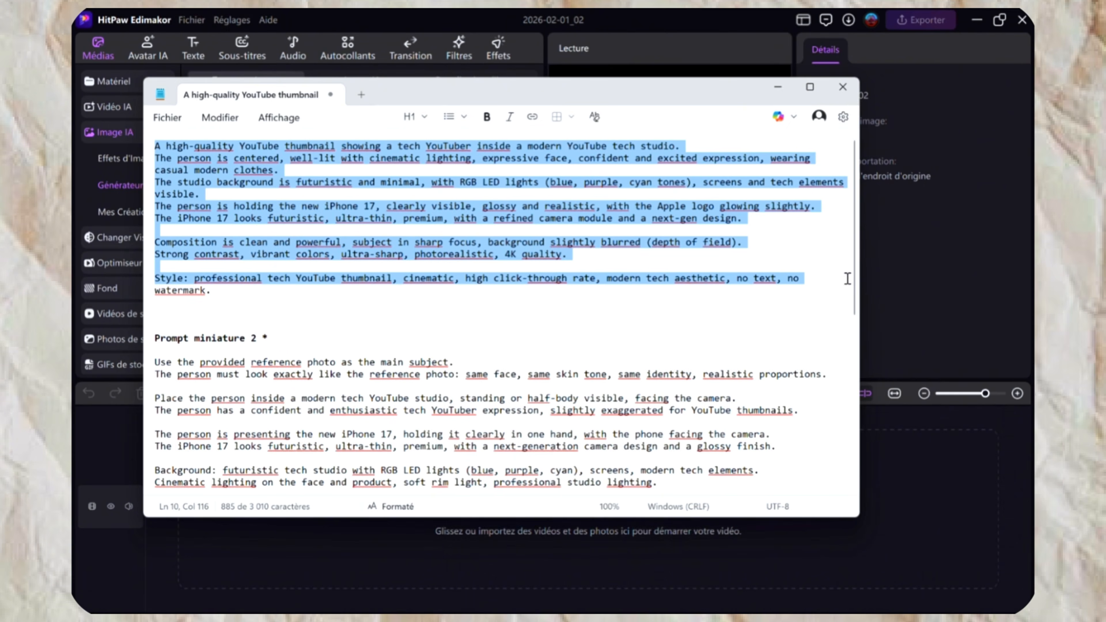
click(904, 296)
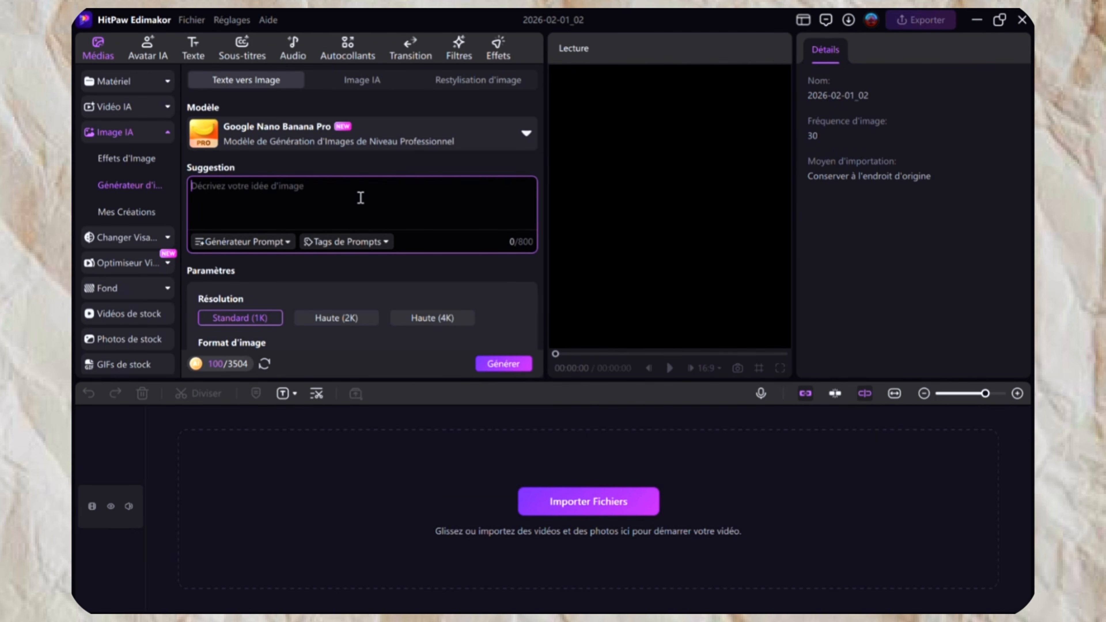
key(ctrl+v)
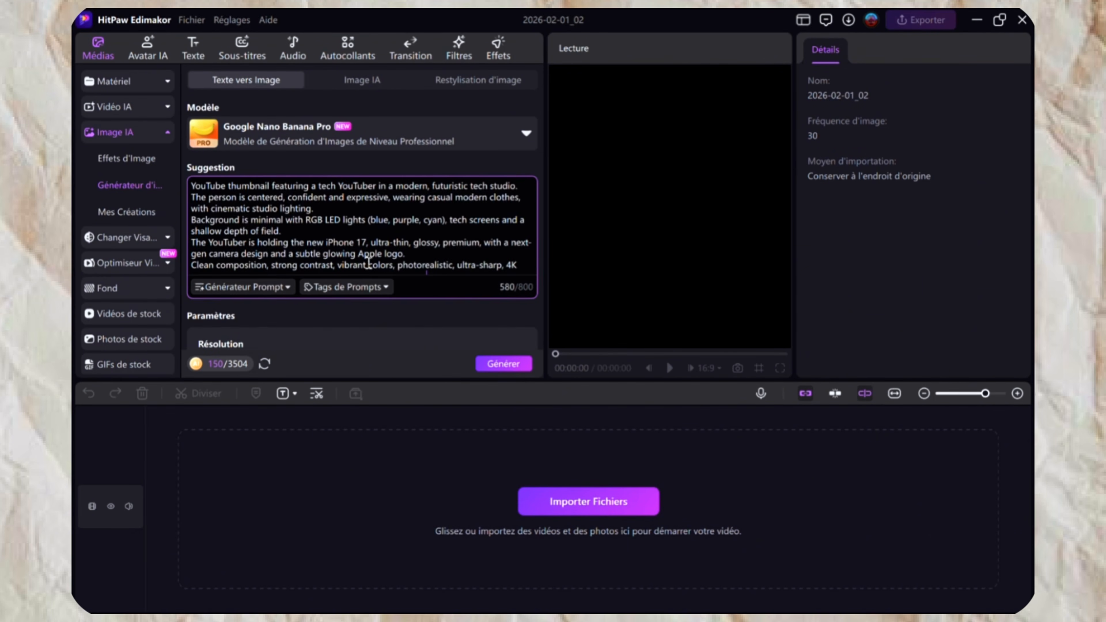
Step: Generate 2 results from the prompt at Haute (4K) resolution in 16:9 format
scroll(390, 255, down, 5)
scroll(390, 254, up, 1)
drag(428, 198, 205, 127)
scroll(204, 126, down, 3)
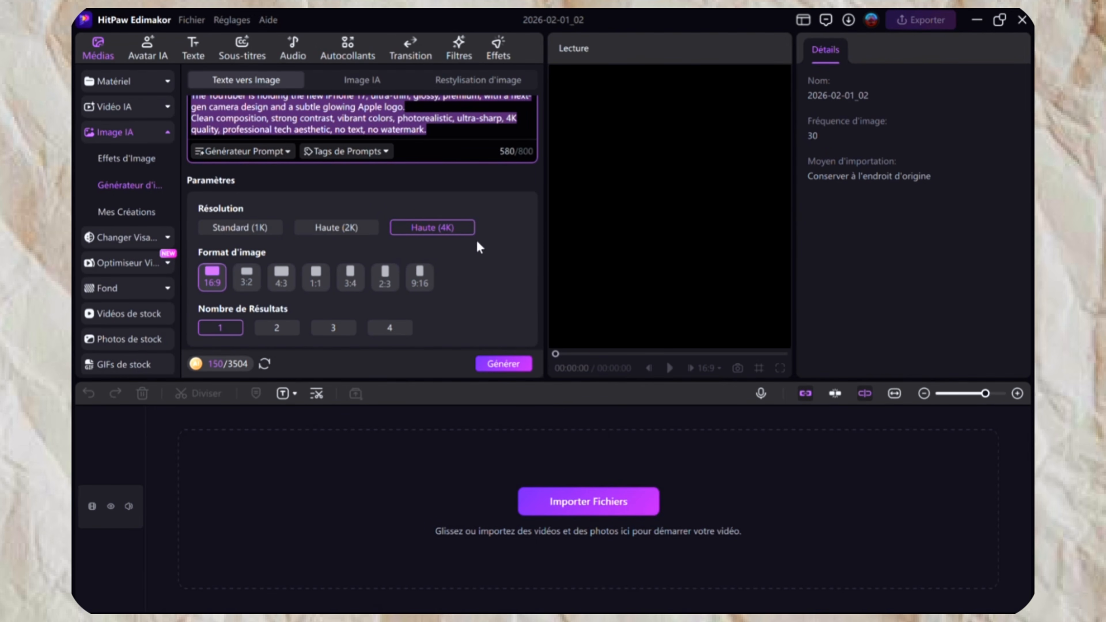
scroll(477, 245, up, 5)
scroll(478, 244, down, 5)
scroll(309, 197, up, 3)
scroll(309, 197, down, 5)
click(276, 325)
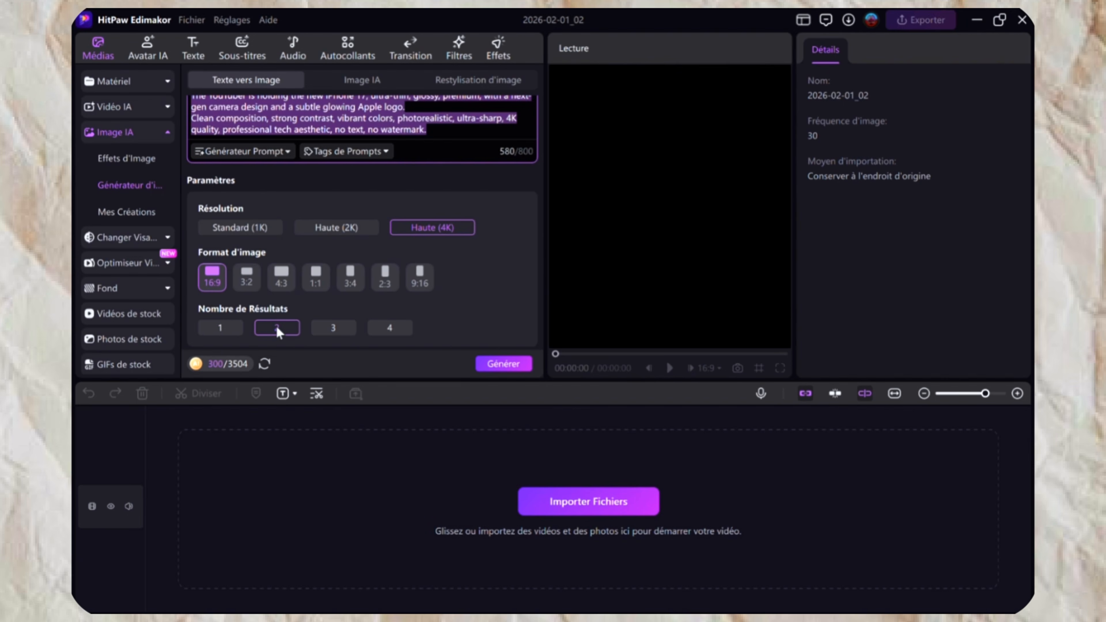
click(502, 364)
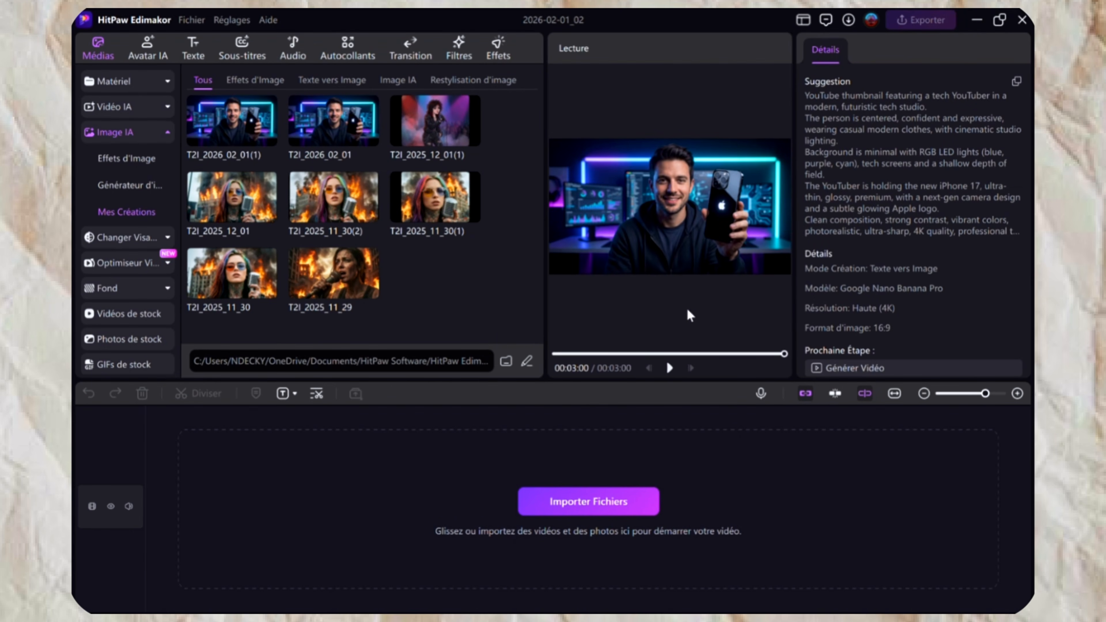
Step: Compare the two newly generated thumbnails in an enlarged preview
click(318, 127)
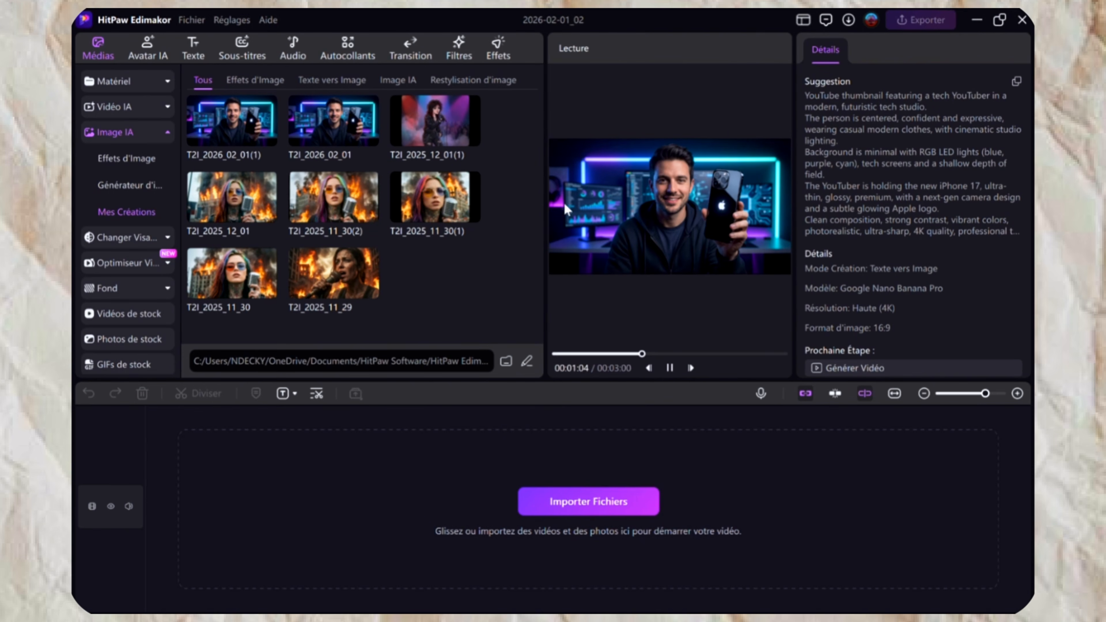
drag(545, 202, 332, 199)
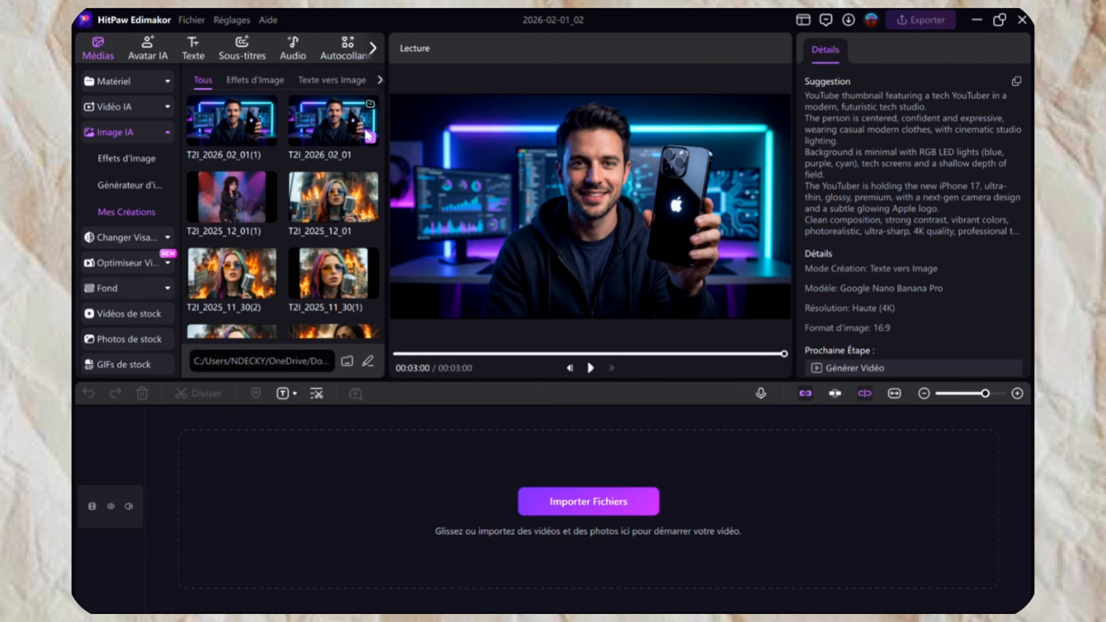
click(232, 122)
mouse_move(249, 204)
Step: Return to the image generator in Image IA mode and widen its settings area again
click(132, 186)
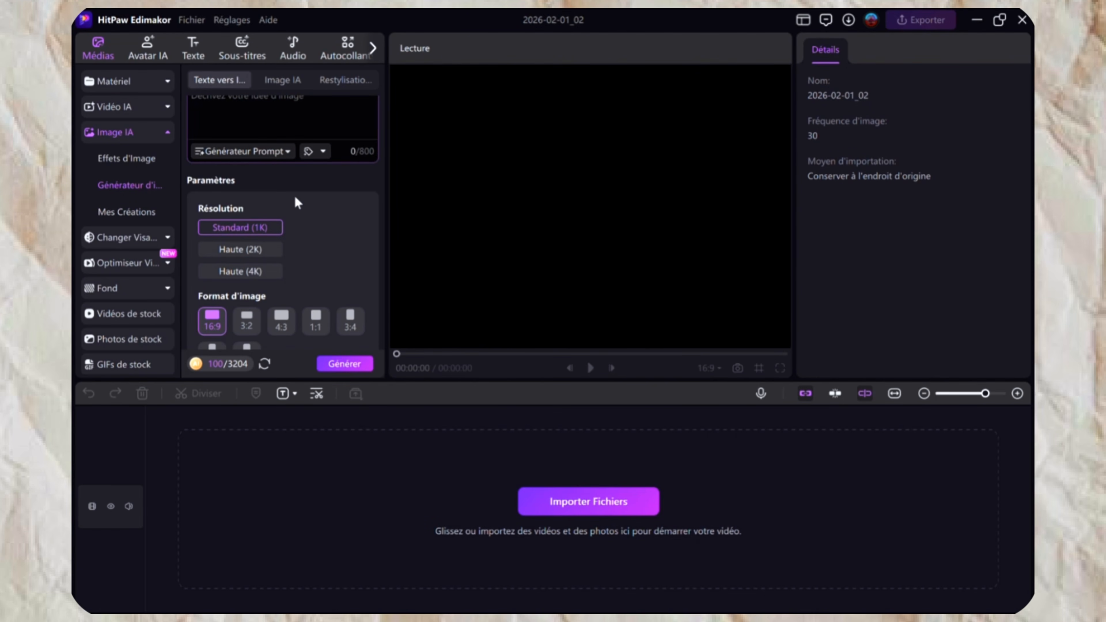
click(283, 81)
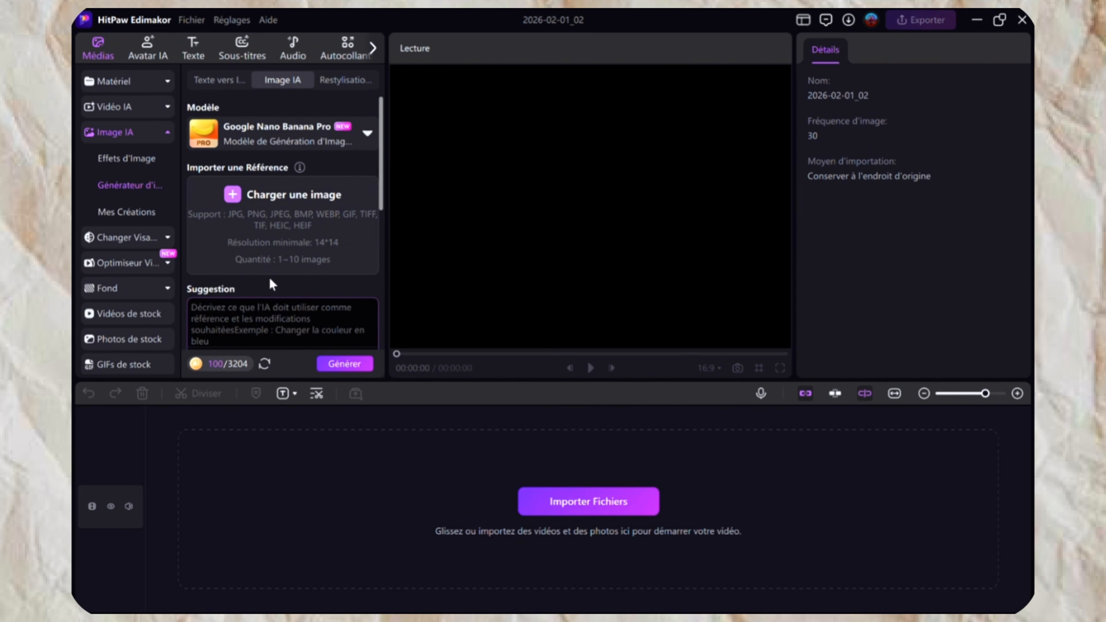
scroll(268, 277, down, 6)
scroll(299, 206, up, 4)
scroll(301, 218, up, 2)
drag(387, 184, 691, 188)
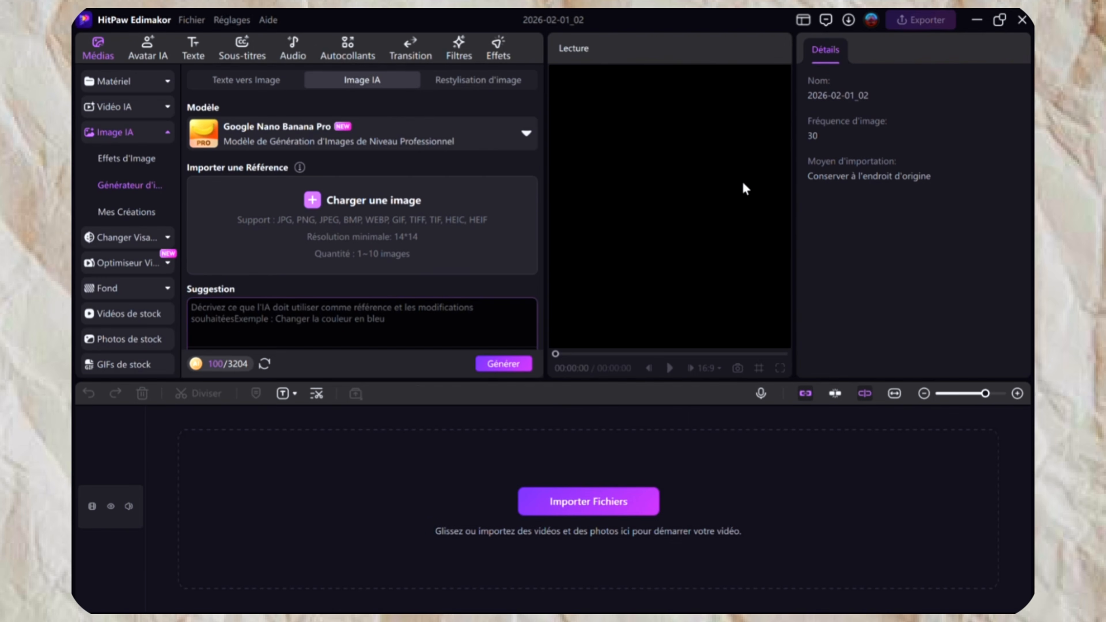
scroll(399, 185, down, 5)
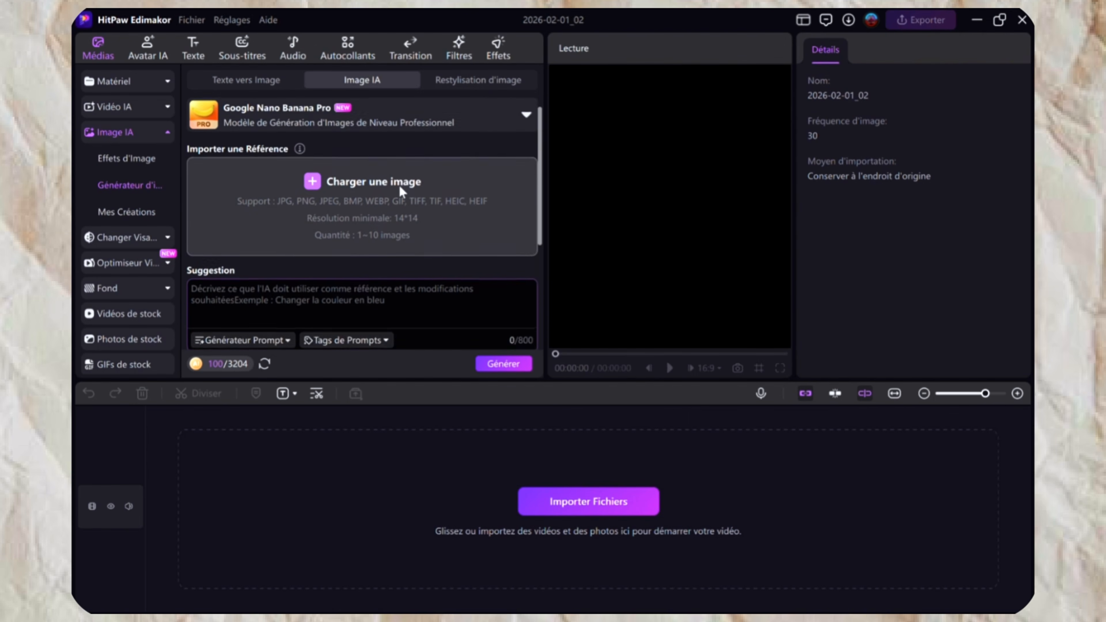
scroll(374, 170, up, 5)
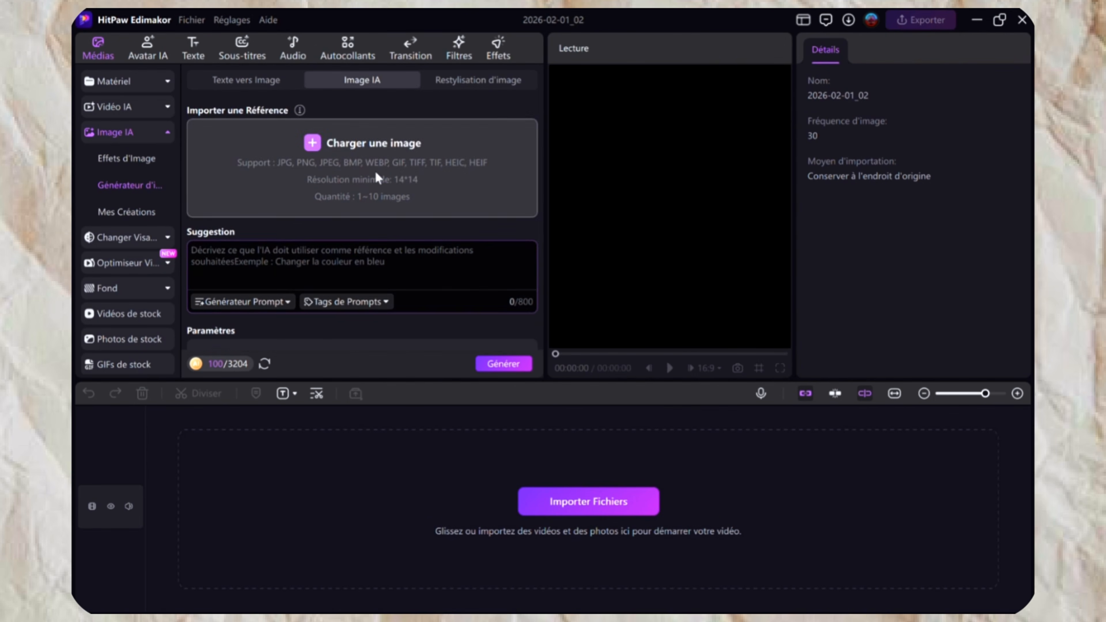
click(375, 170)
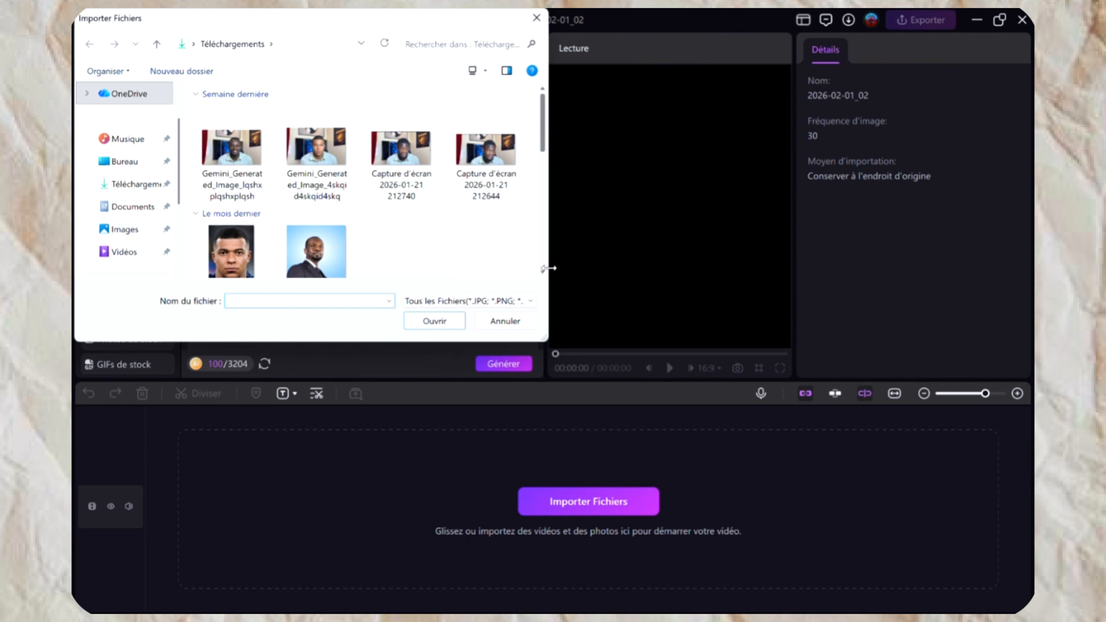
scroll(543, 279, down, 5)
scroll(542, 276, down, 5)
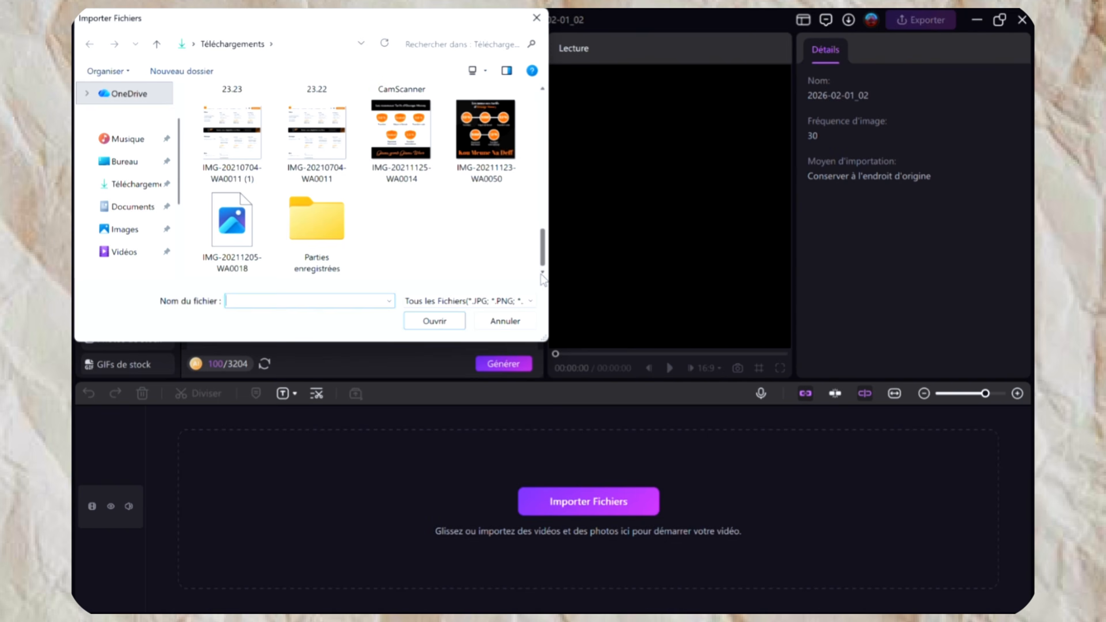
drag(542, 248, 543, 104)
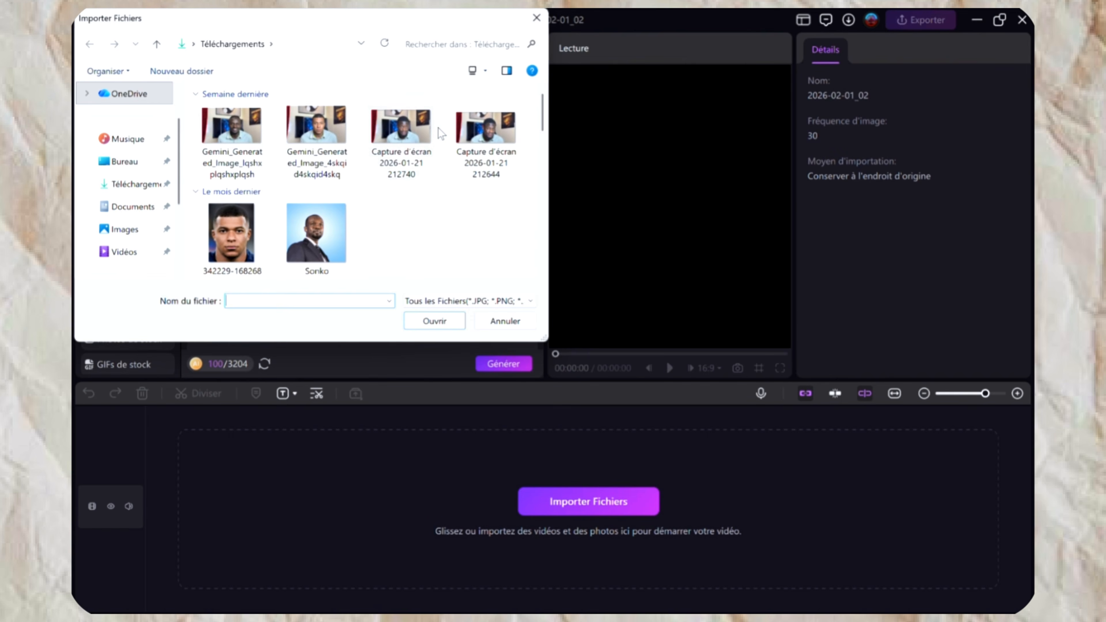
click(418, 127)
click(429, 321)
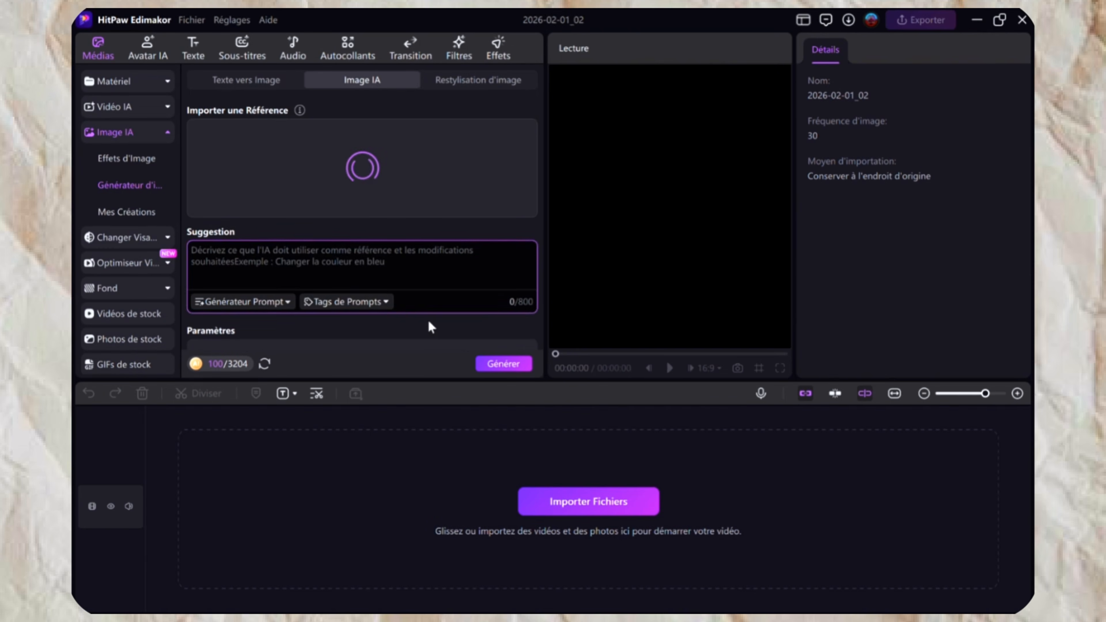
Step: Copy the second thumbnail prompt, based on the reference photo with the iPhone 17, from the Notepad document into the suggestion
scroll(374, 266, down, 3)
scroll(341, 196, up, 2)
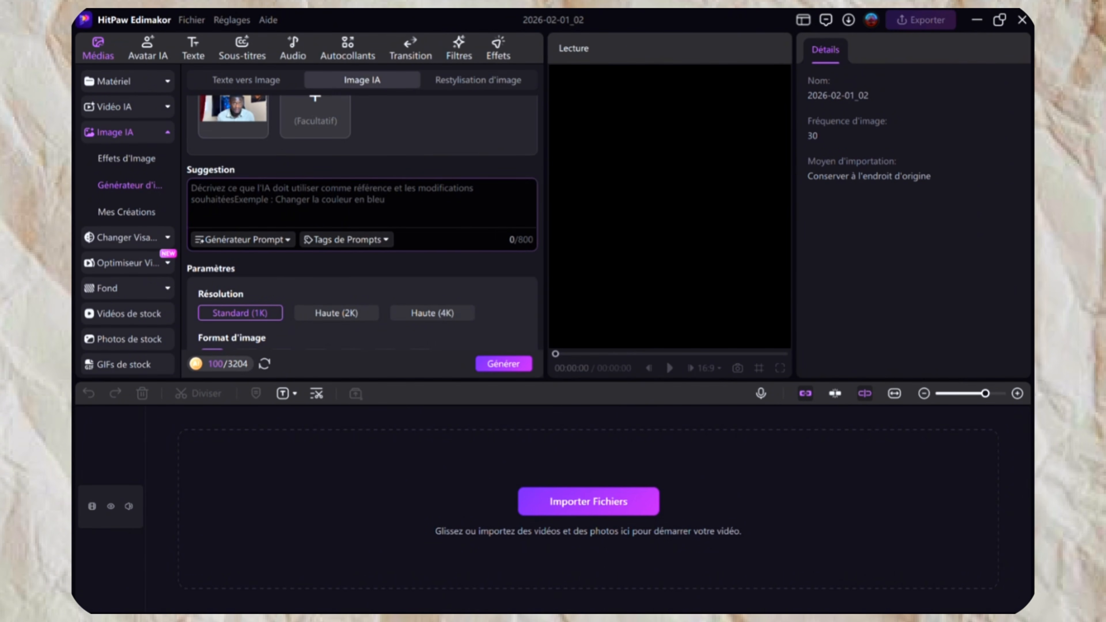
click(679, 618)
scroll(577, 415, down, 2)
scroll(572, 414, up, 8)
scroll(570, 413, down, 3)
drag(154, 279, 432, 495)
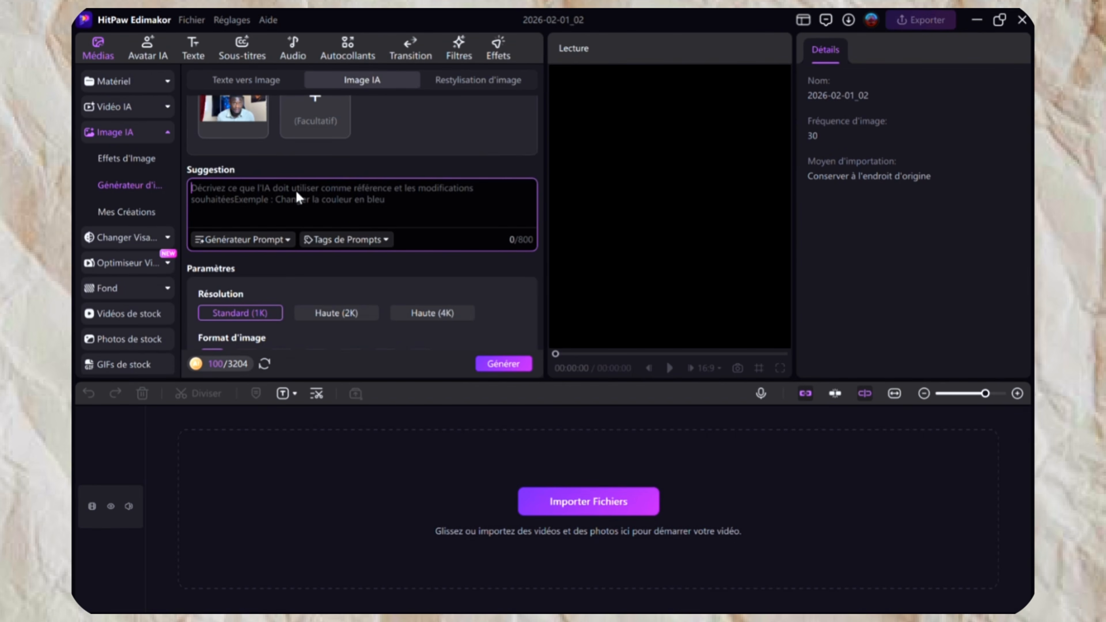
text(The person is holding the new iPhone 17, ultra-thin, glossy and premium, with a next-generation camera design. Background features RGB LED lights (blue, purple, cyan), screens and modern tech elements, slightly blurred. Cinematic lighting on the face and product, strong contrast and clean composition optimized for a YouTube thumbnail. Photorealistic, ultra-sharp, 4K quality, professional tech aesthetic, high click-through rate, no text, no watermark.)
Step: Set the resolution to Haute (4K) and the number of results to 2 for the reference-based image
scroll(328, 238, down, 5)
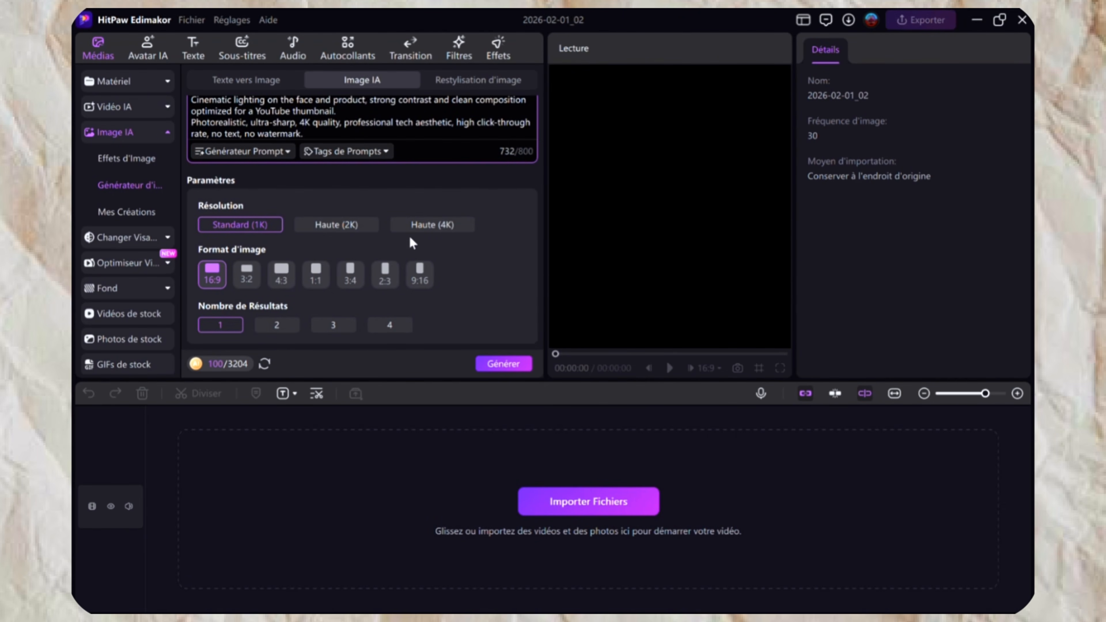
click(441, 225)
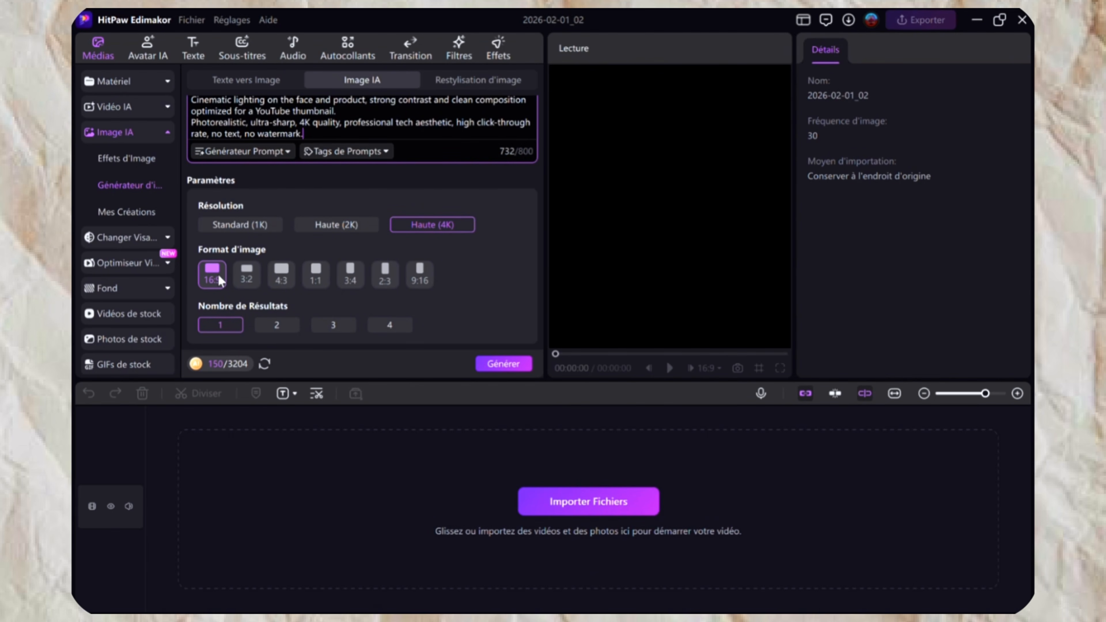
click(277, 326)
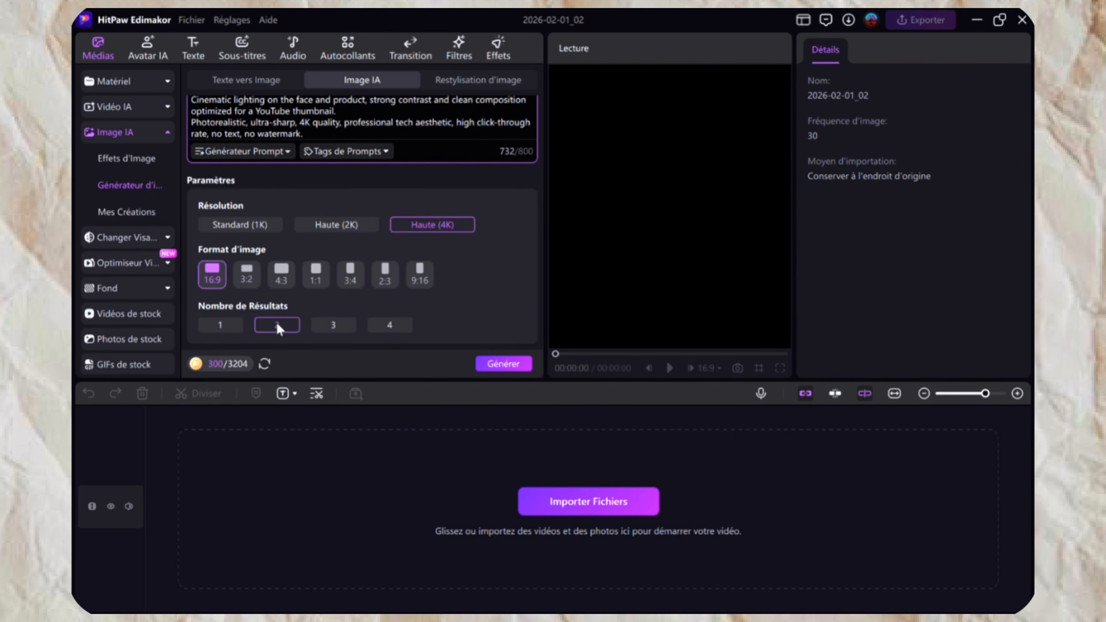
Step: Generate the reference-based thumbnails and view the result R2I_2026_02_01 in an enlarged preview area
click(499, 365)
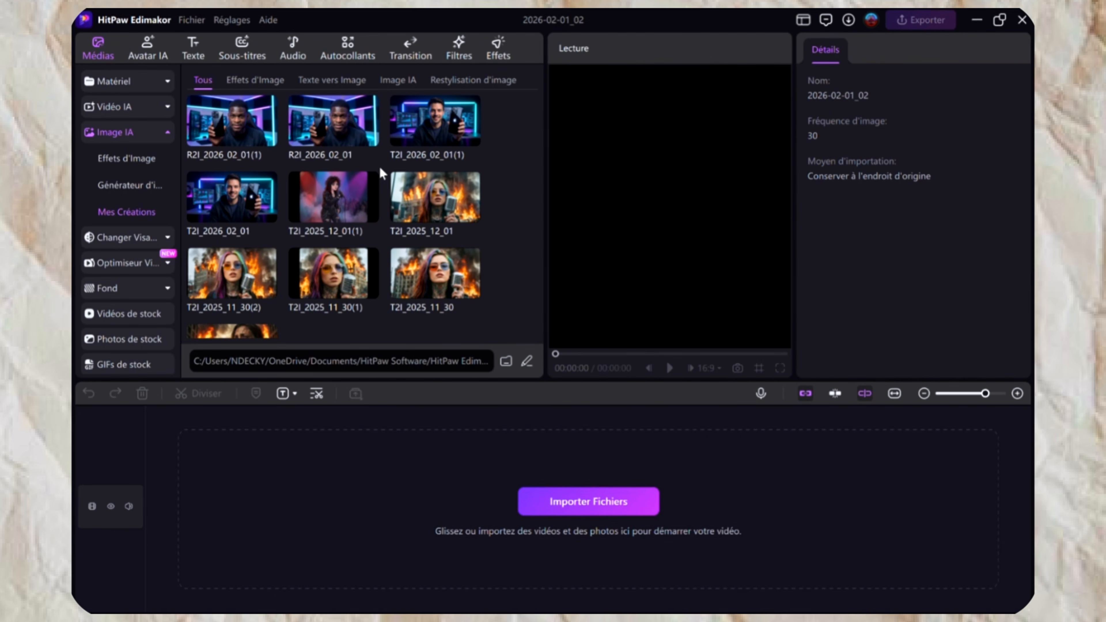
click(331, 127)
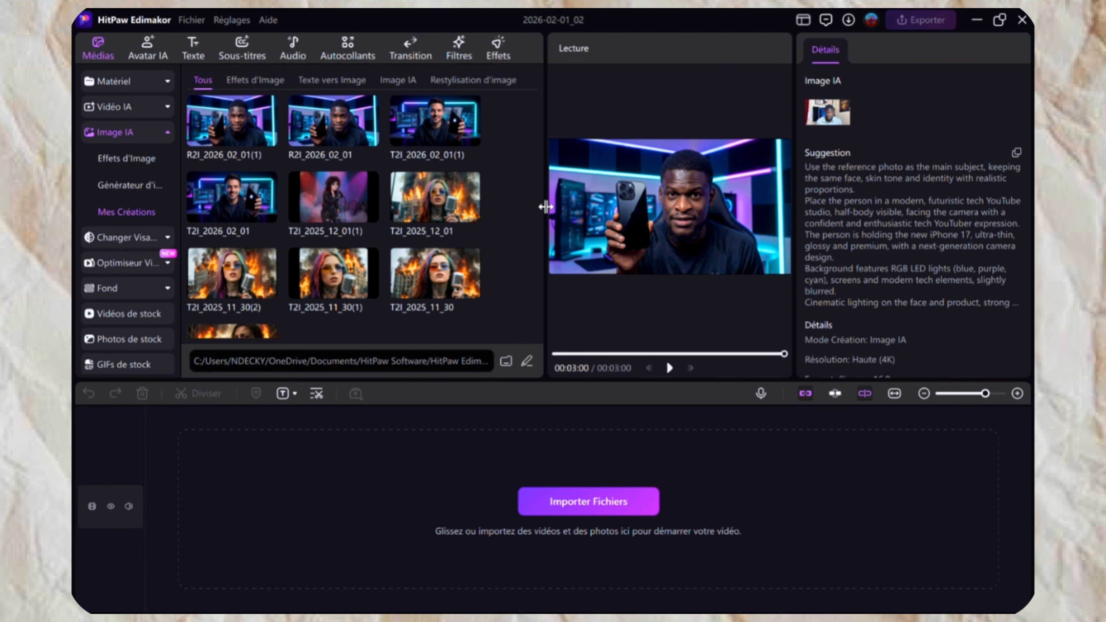
drag(544, 202, 464, 187)
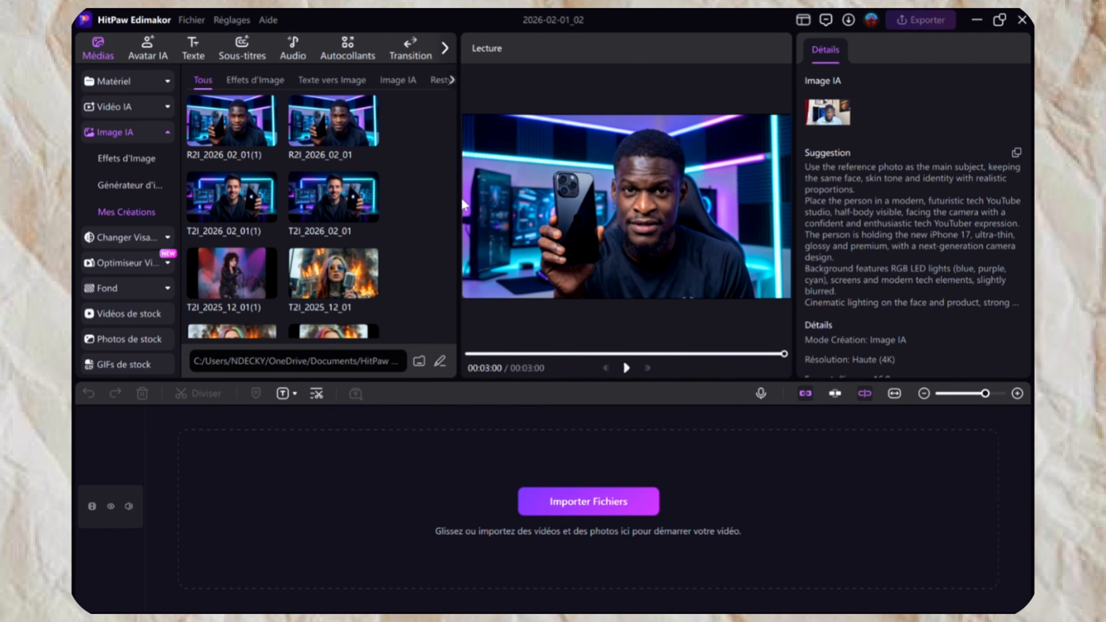
Step: Preview the generated thumbnail R2I_2026_02_01(1) and add it to the timeline
click(235, 122)
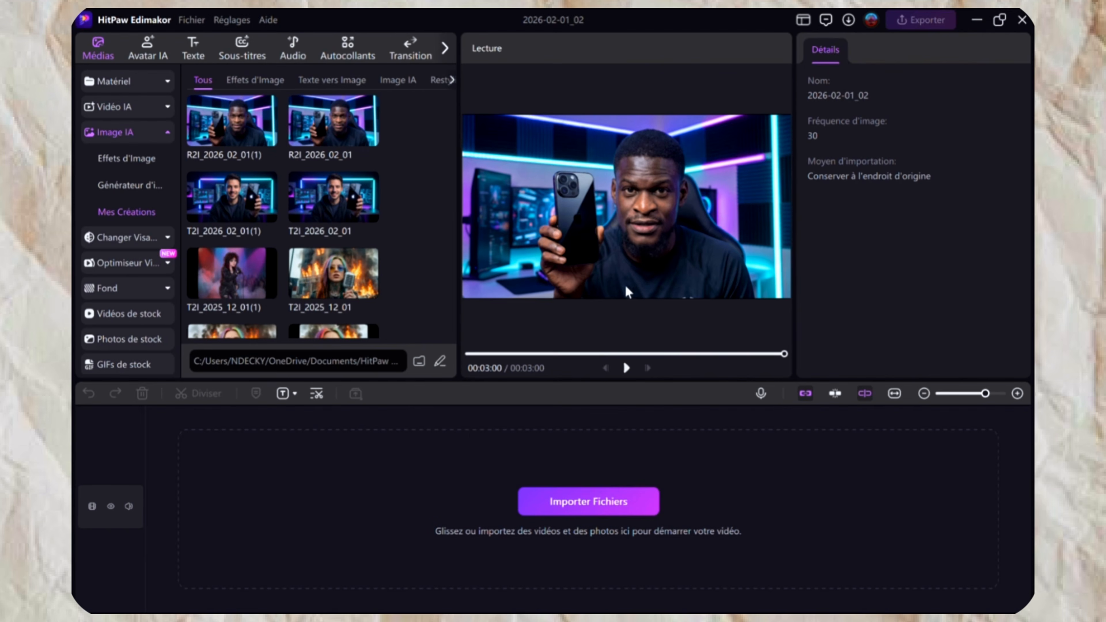
click(269, 138)
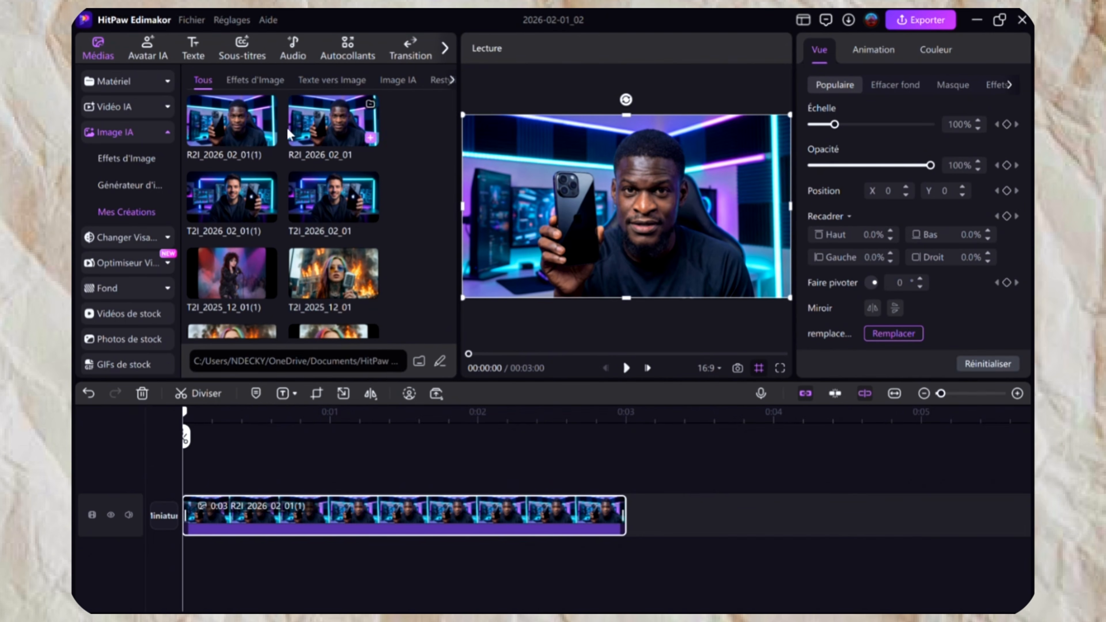
Step: Add the basic "LOREM" title text to the timeline above the thumbnail image
click(195, 57)
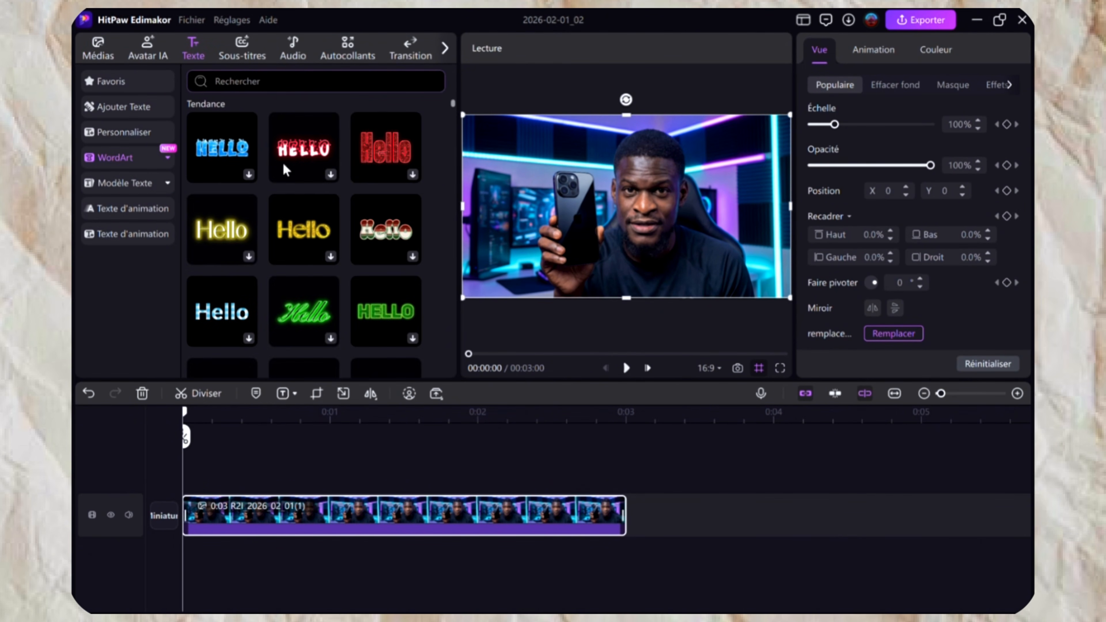
mouse_move(226, 148)
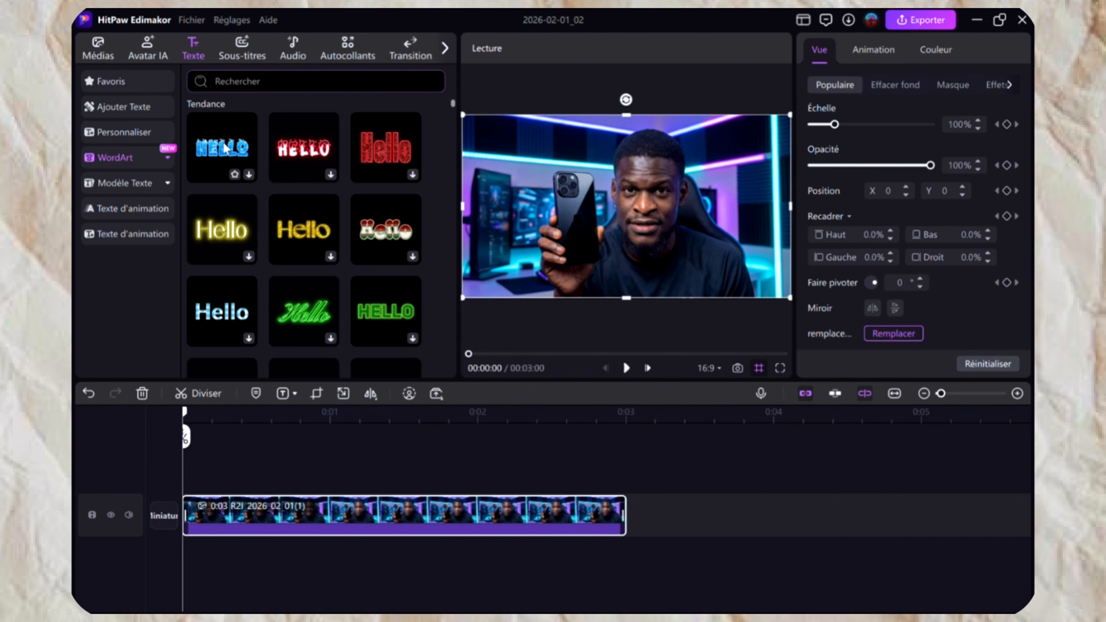
click(133, 114)
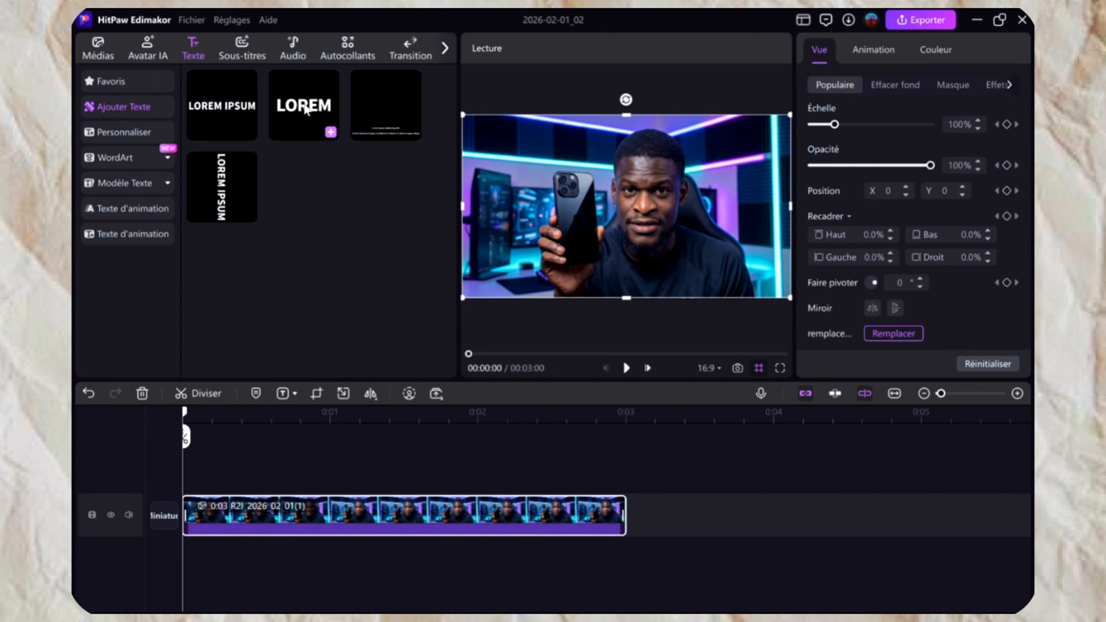
click(312, 111)
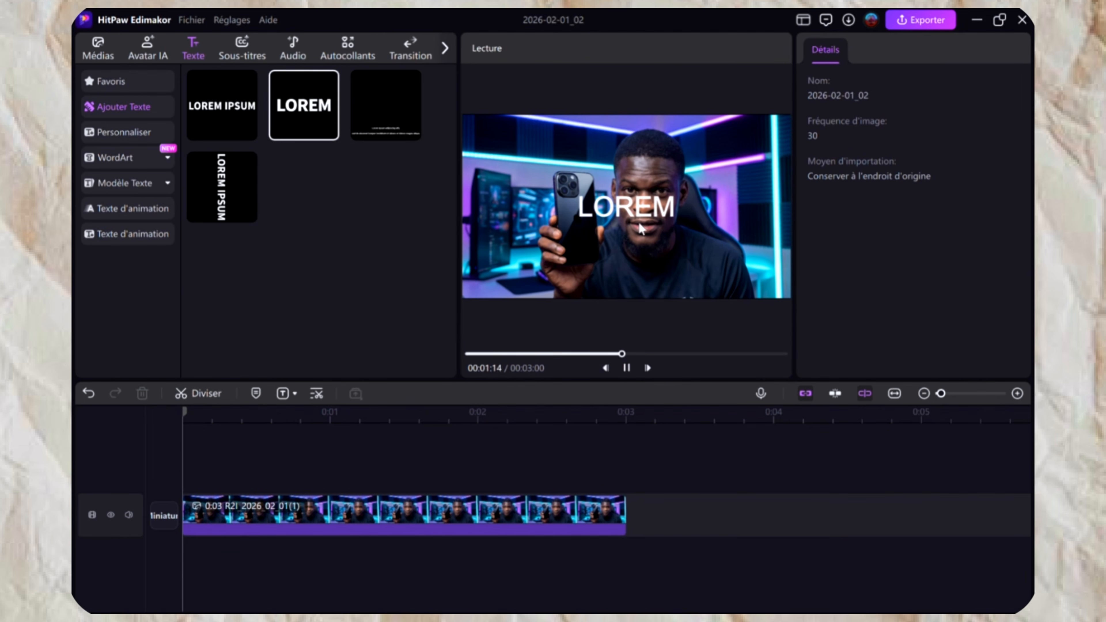
mouse_move(330, 131)
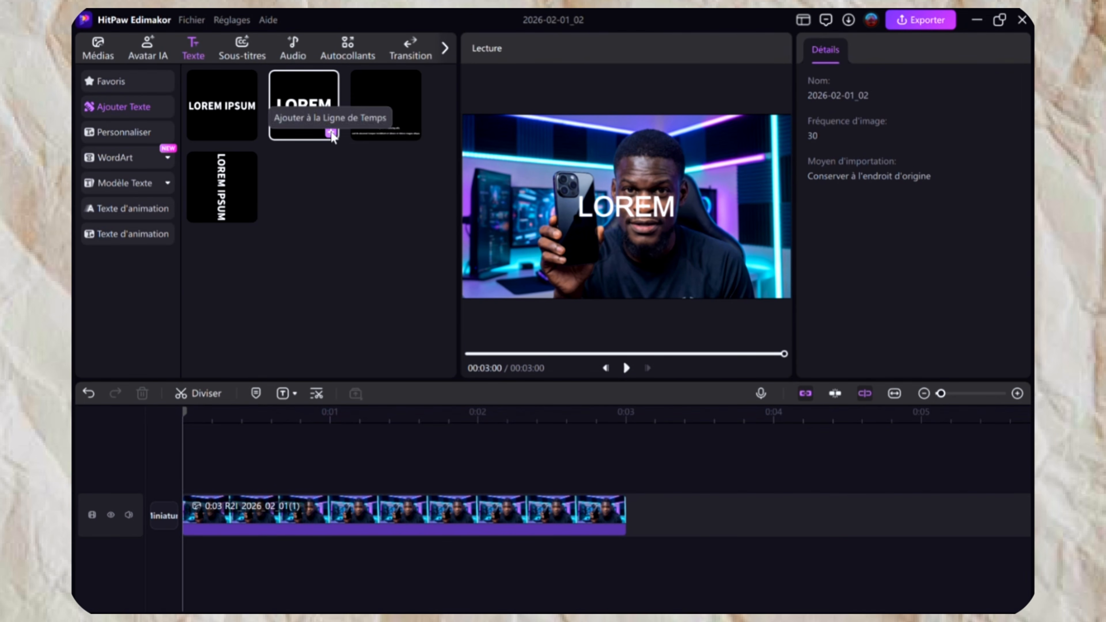
click(331, 131)
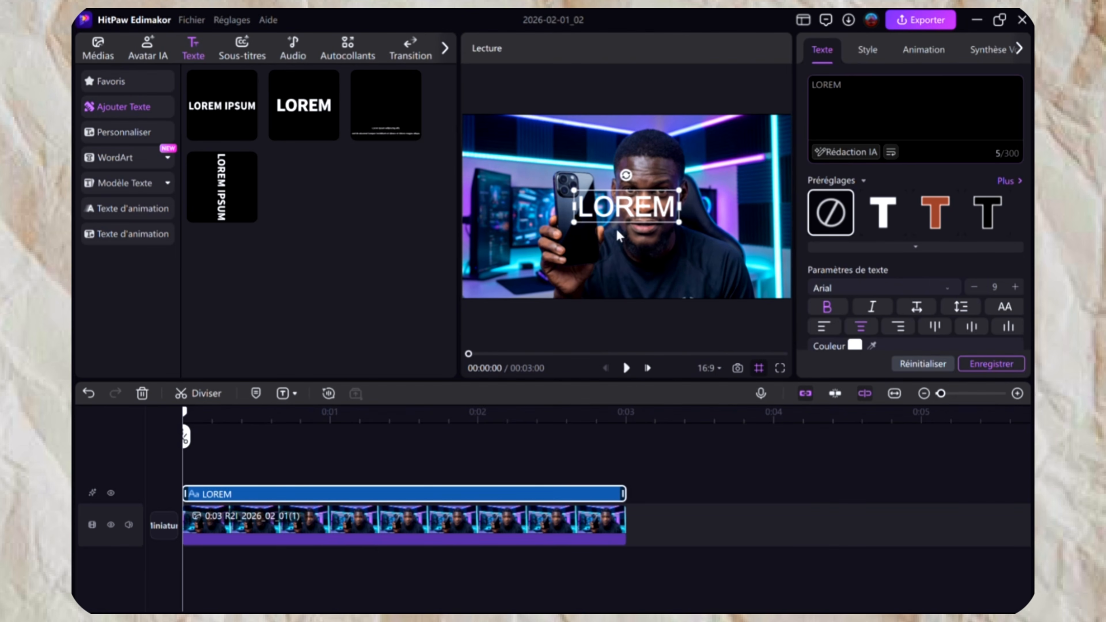
Step: Replace the title's text with "IPHONE 17 PO" and apply the plain white preset
double_click(834, 86)
text(IPHONE 17 PO)
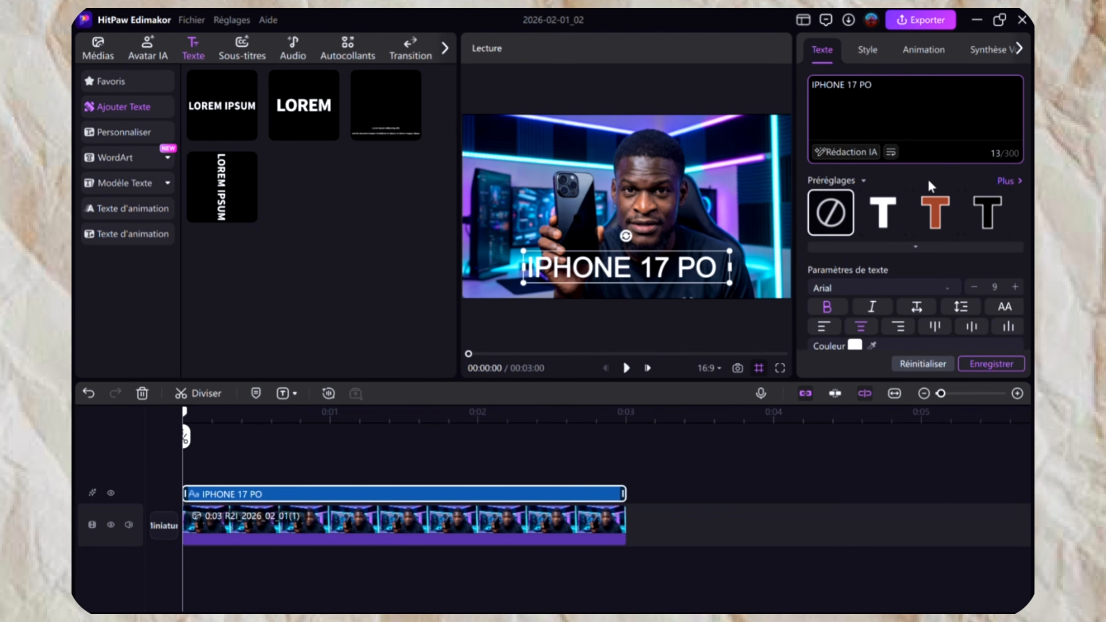
click(888, 217)
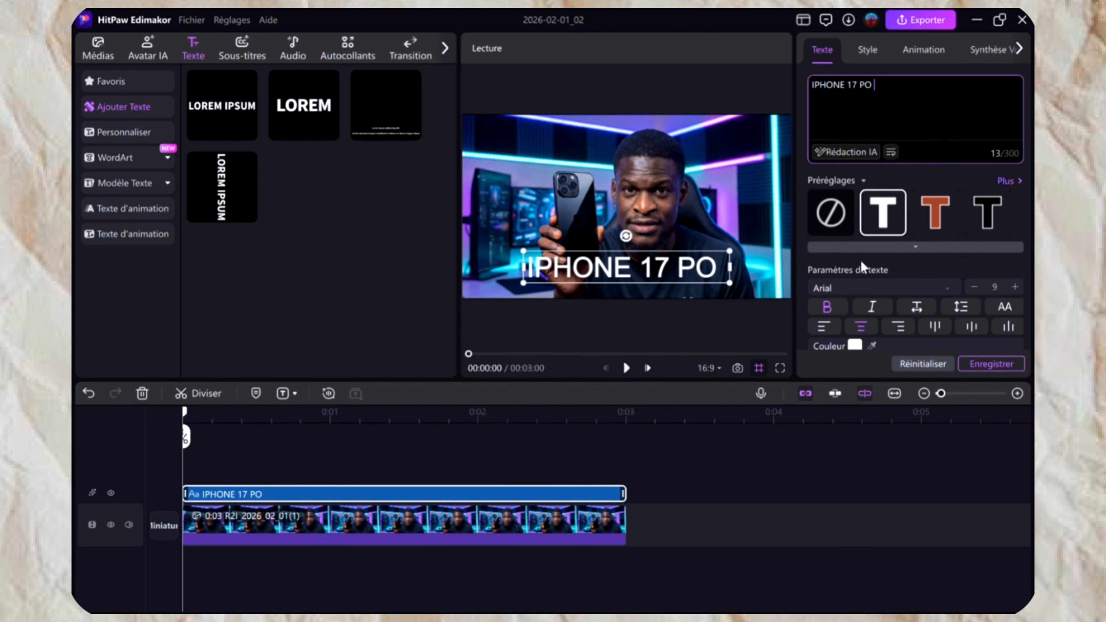
Step: Set the title's black text border to 22%
scroll(875, 280, down, 2)
scroll(878, 287, down, 1)
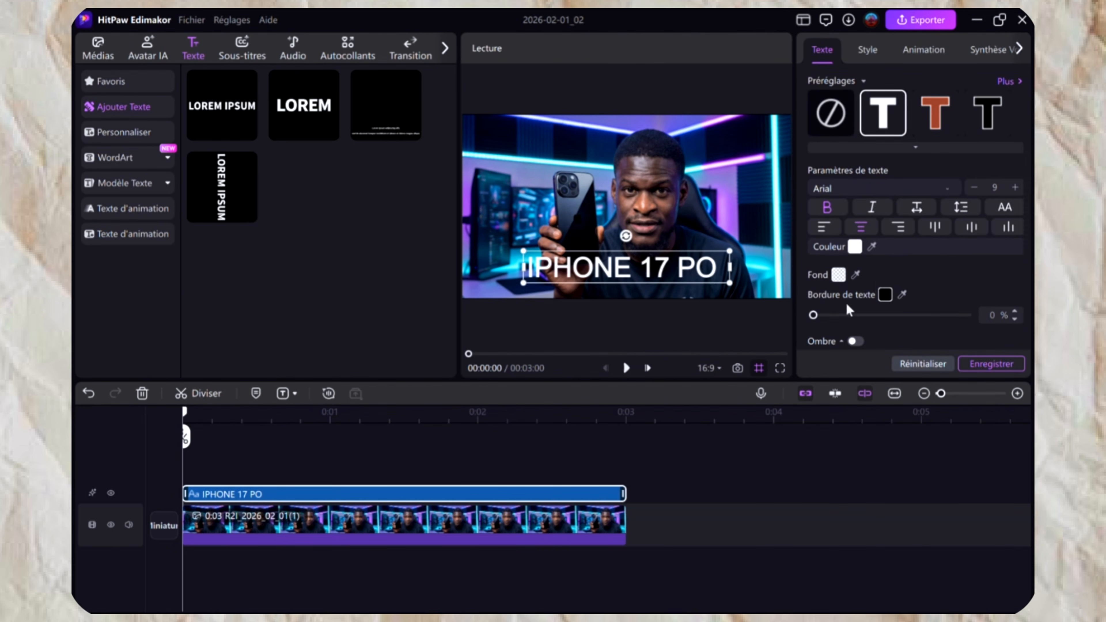
drag(815, 315, 847, 314)
scroll(846, 310, down, 4)
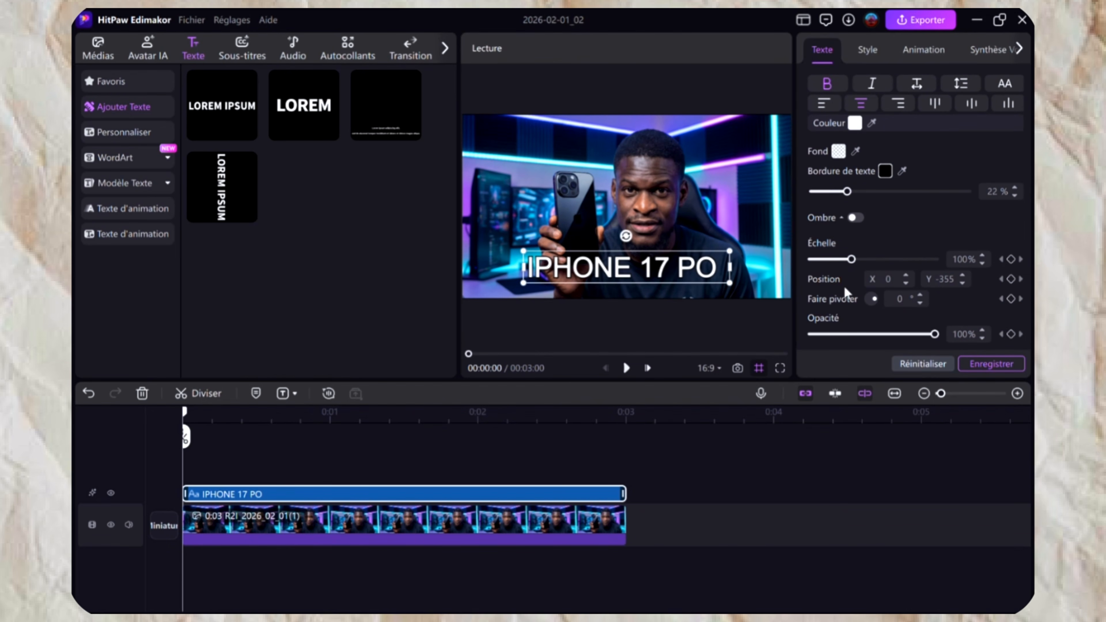
scroll(844, 286, up, 5)
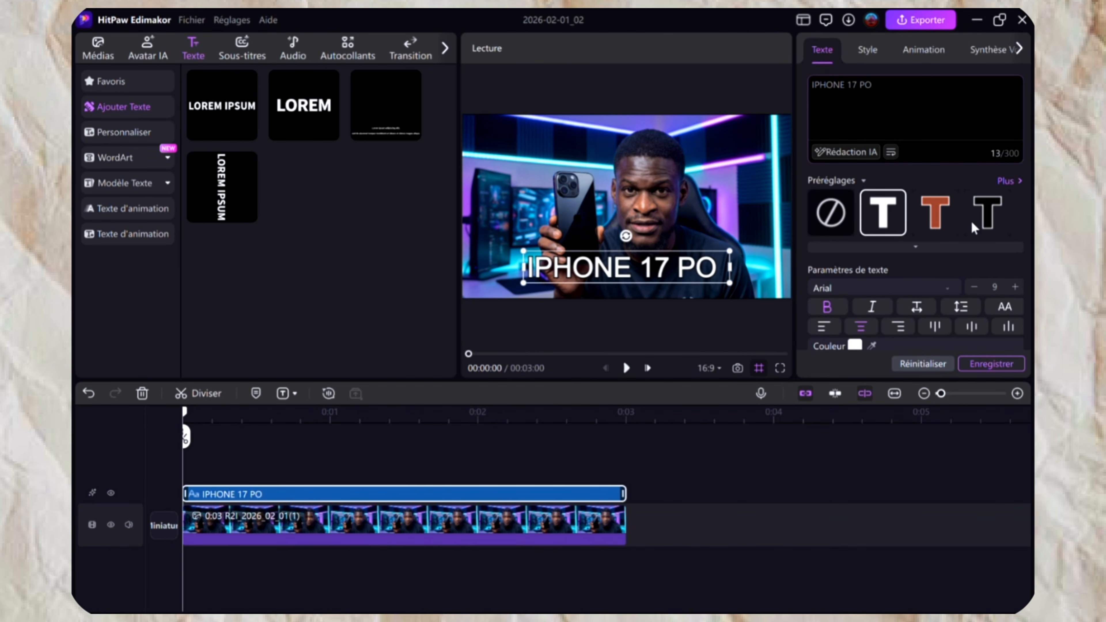
Step: Try the black and orange text presets on the title and return to the white preset
click(979, 217)
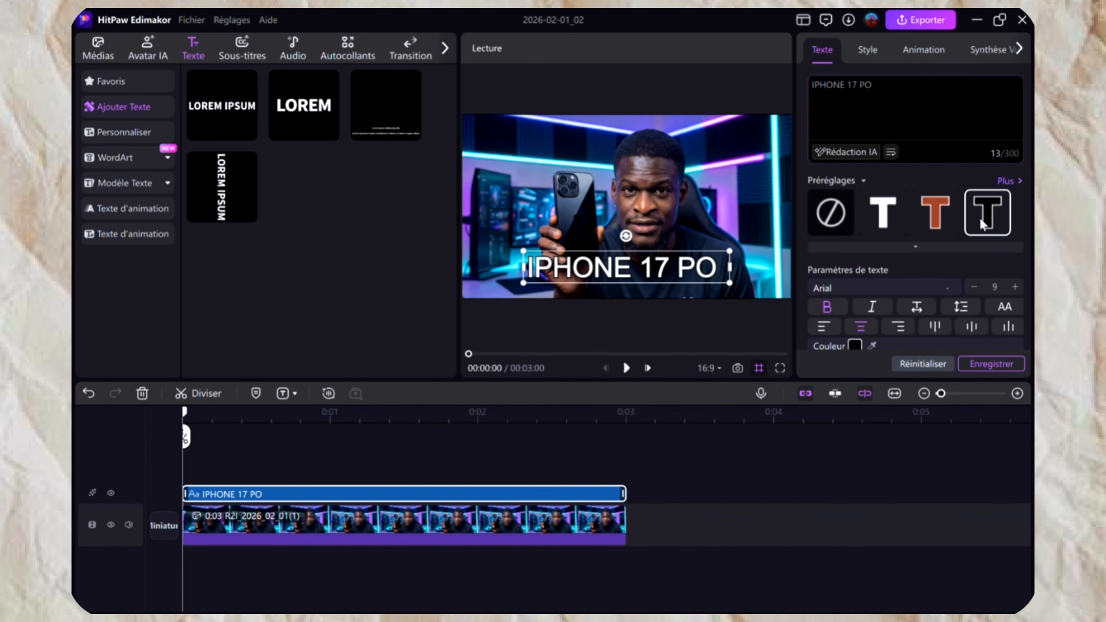
click(933, 219)
click(890, 225)
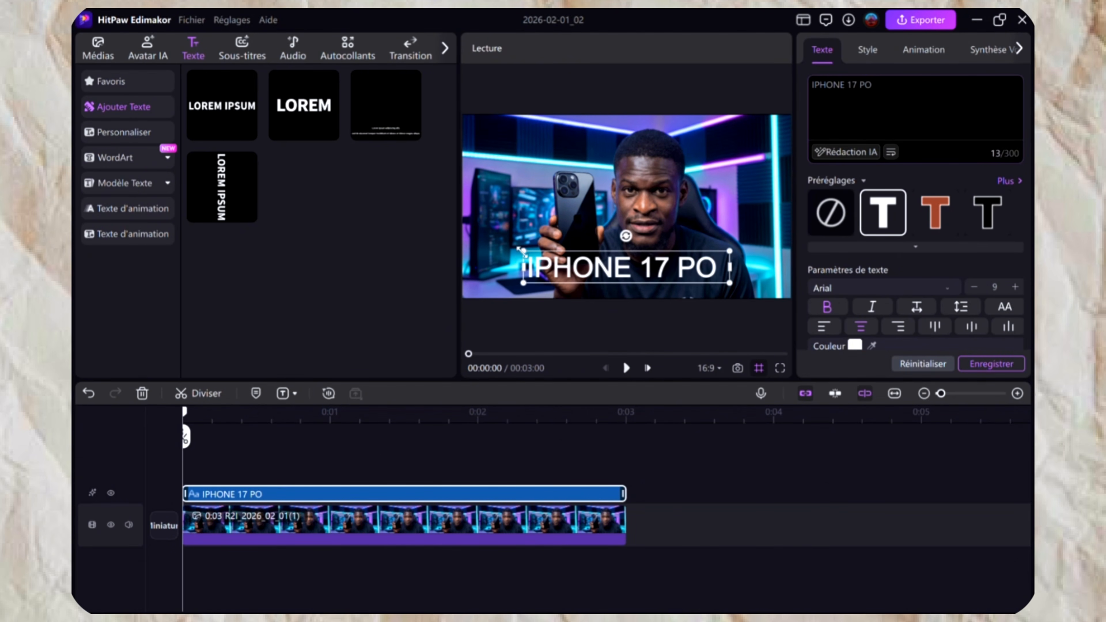
Step: Enlarge the "IPHONE 17 PO" title slightly, reposition it along the lower part of the image and deselect it
drag(519, 248, 492, 243)
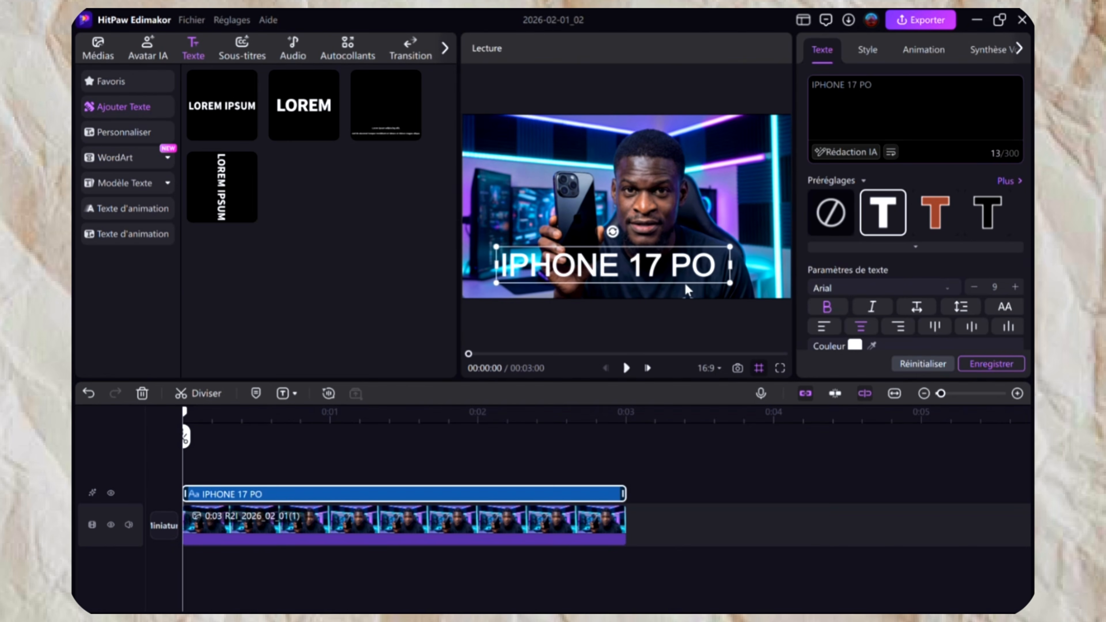
drag(728, 282, 748, 285)
mouse_move(668, 262)
mouse_down()
mouse_move(680, 262)
mouse_move(672, 279)
mouse_move(681, 268)
mouse_up()
click(495, 313)
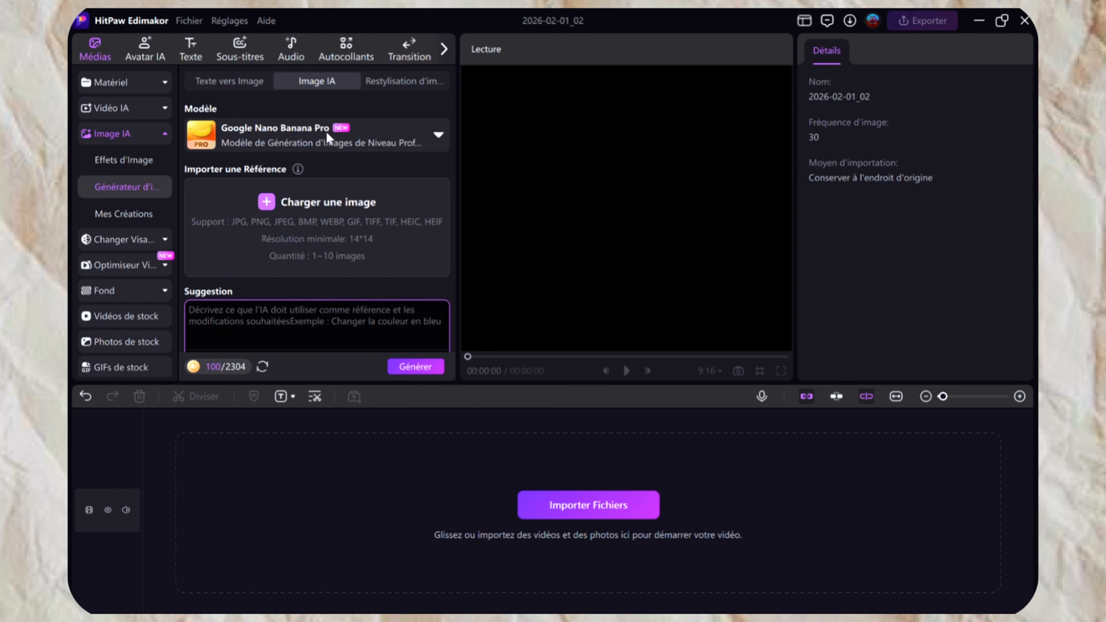
Step: Load the black handbag picture "téléchargement" from Téléchargements as the reference image for Image IA
click(317, 227)
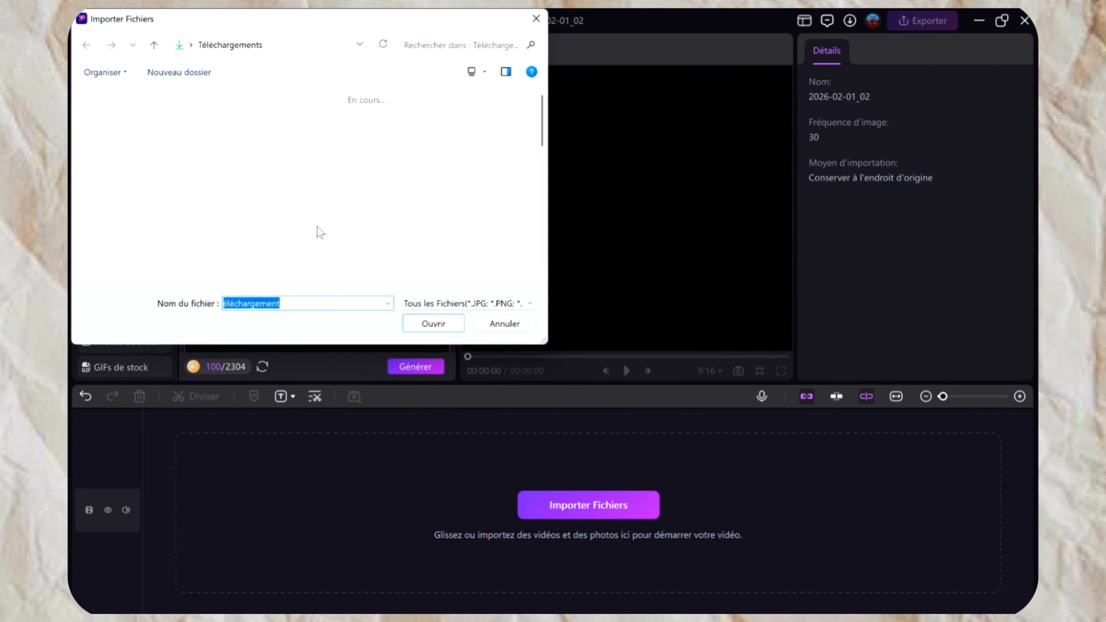
click(317, 140)
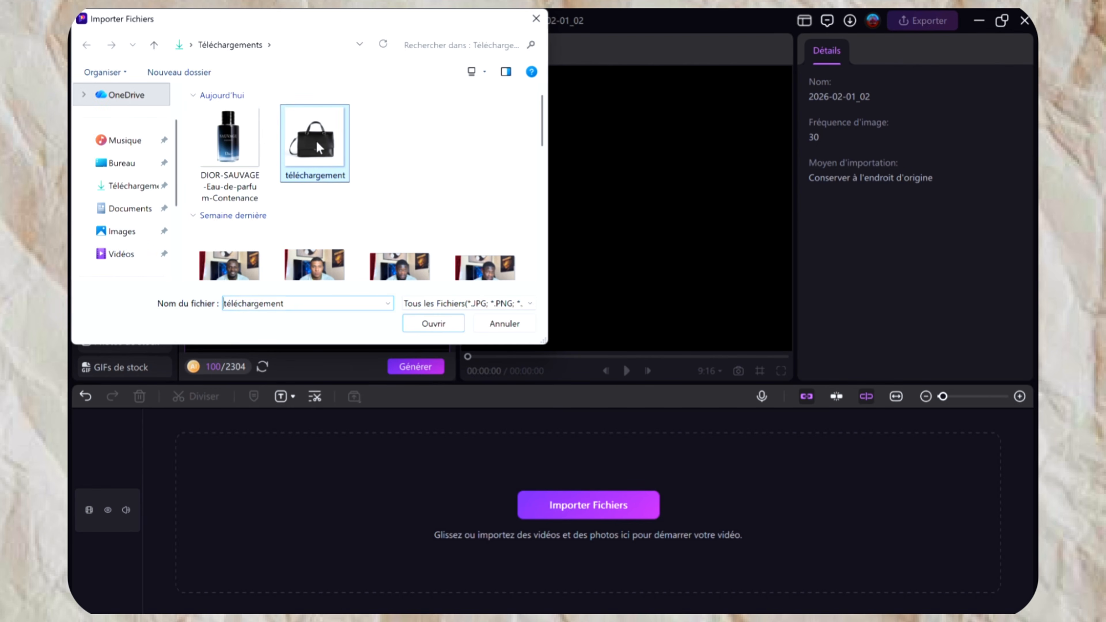
click(432, 323)
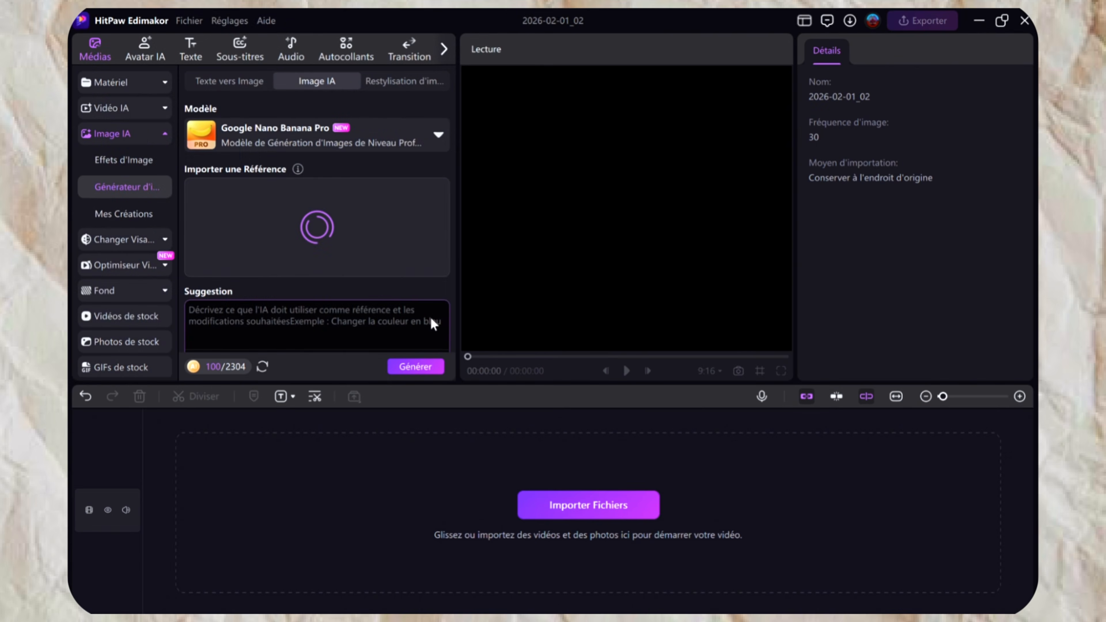
Step: Paste the handbag product photography prompt into the suggestion and review it
click(431, 320)
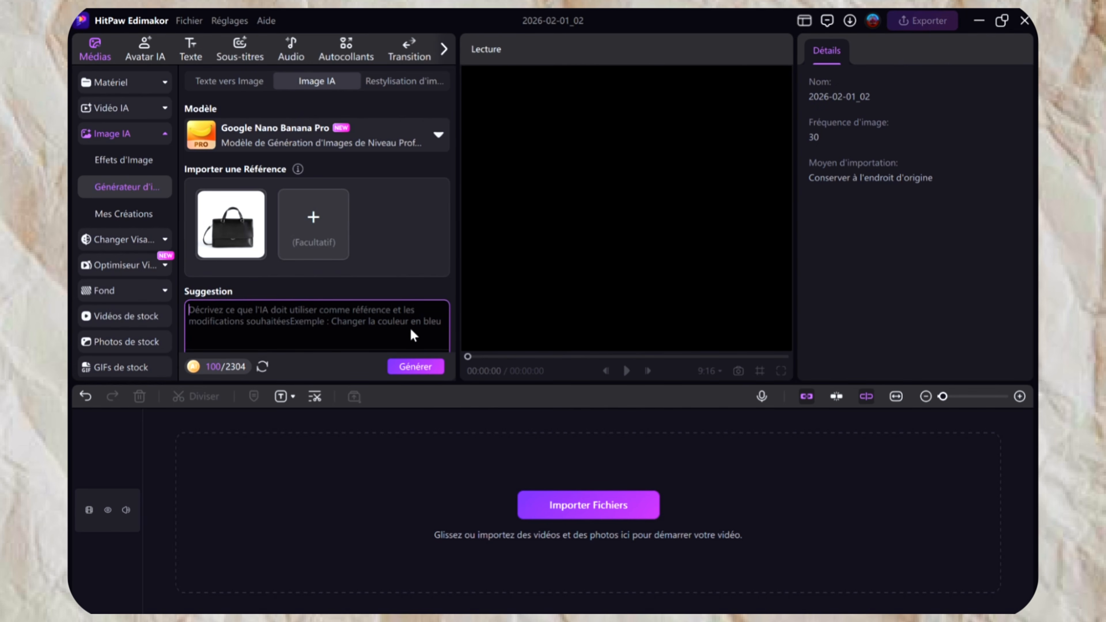
key(ctrl+v)
scroll(411, 327, down, 6)
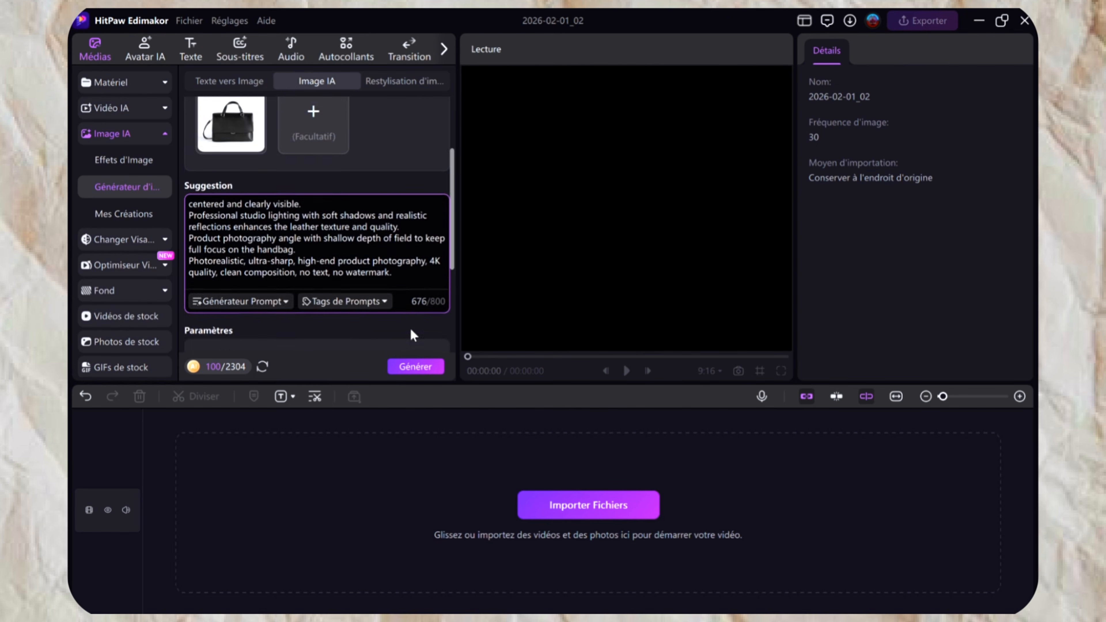
scroll(411, 328, up, 5)
scroll(410, 327, down, 4)
scroll(410, 328, down, 1)
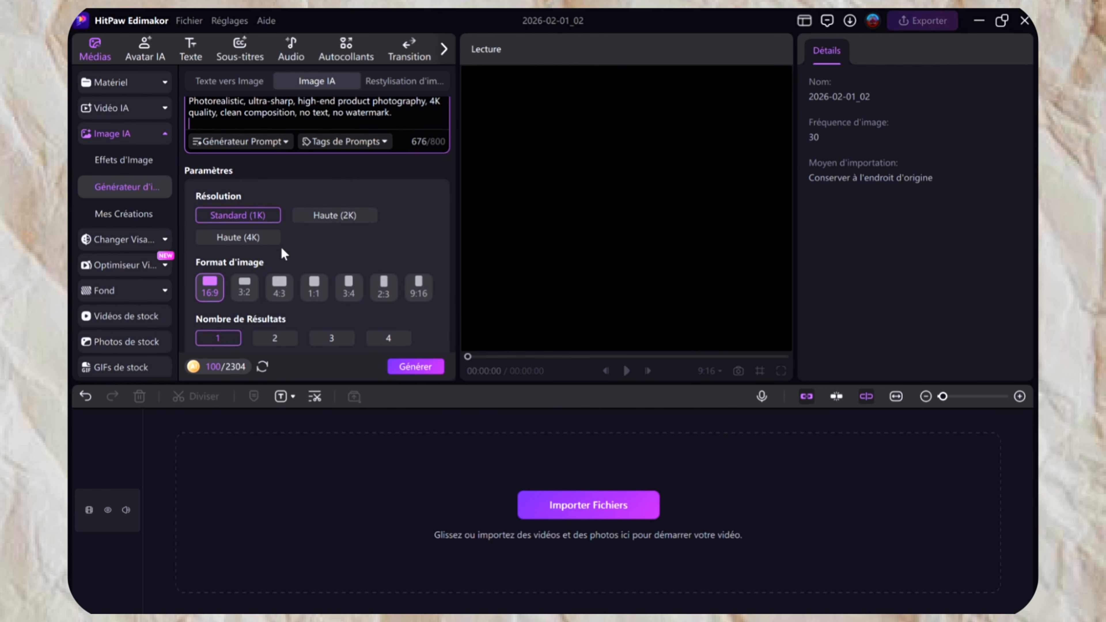
Step: Set the handbag image's resolution to Haute (4K) and its format to 9:16
click(252, 236)
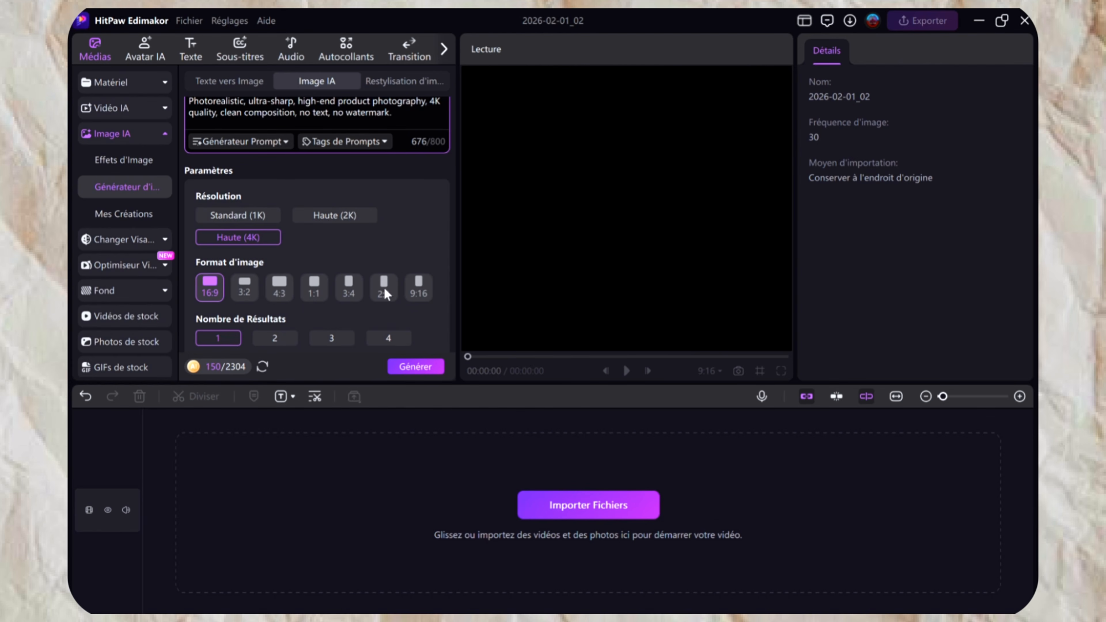
click(416, 297)
scroll(274, 333, down, 1)
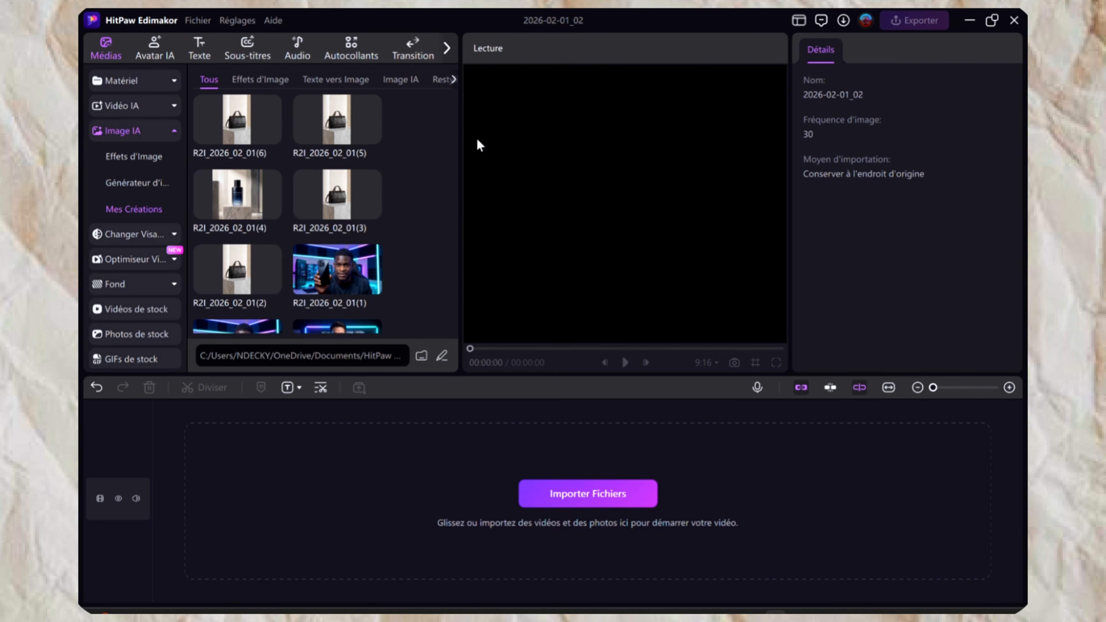
Step: Preview the generated handbag image R2I_2026_02_01(6) and add it to the timeline
click(244, 120)
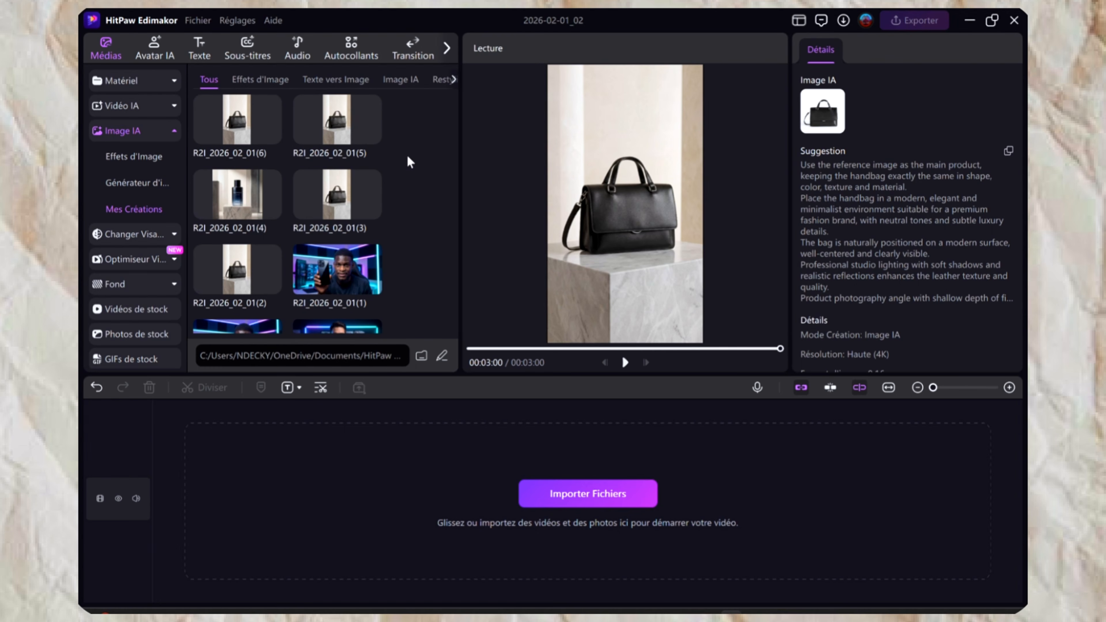
mouse_move(264, 128)
click(273, 136)
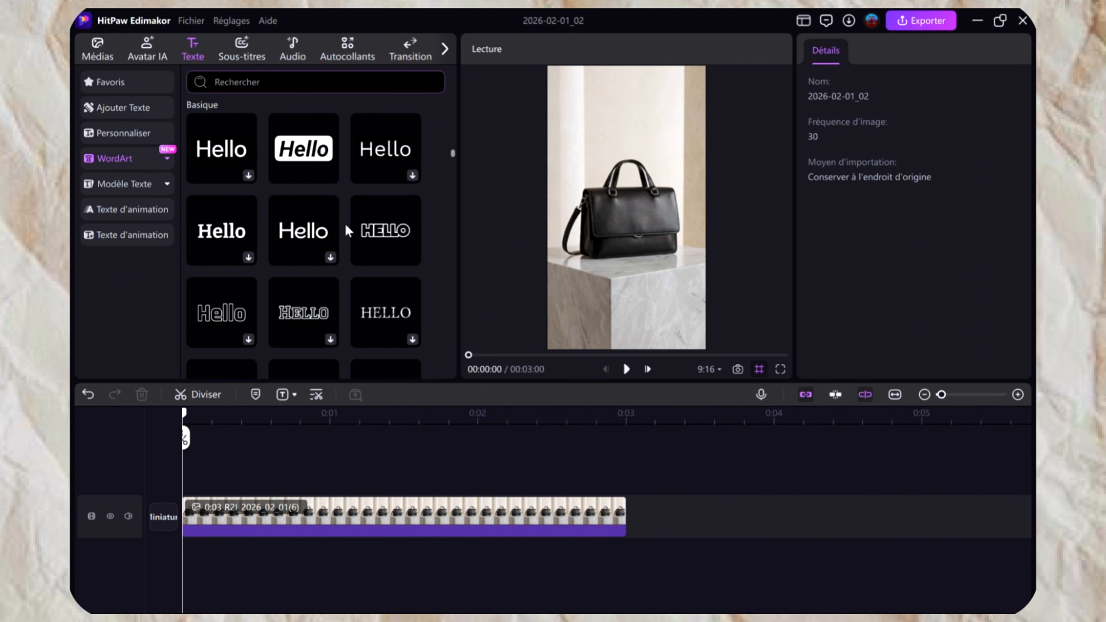
Step: Add the Basique WordArt "Hello" in bold italic on a white label and place it, reduced, above the handbag
mouse_move(329, 175)
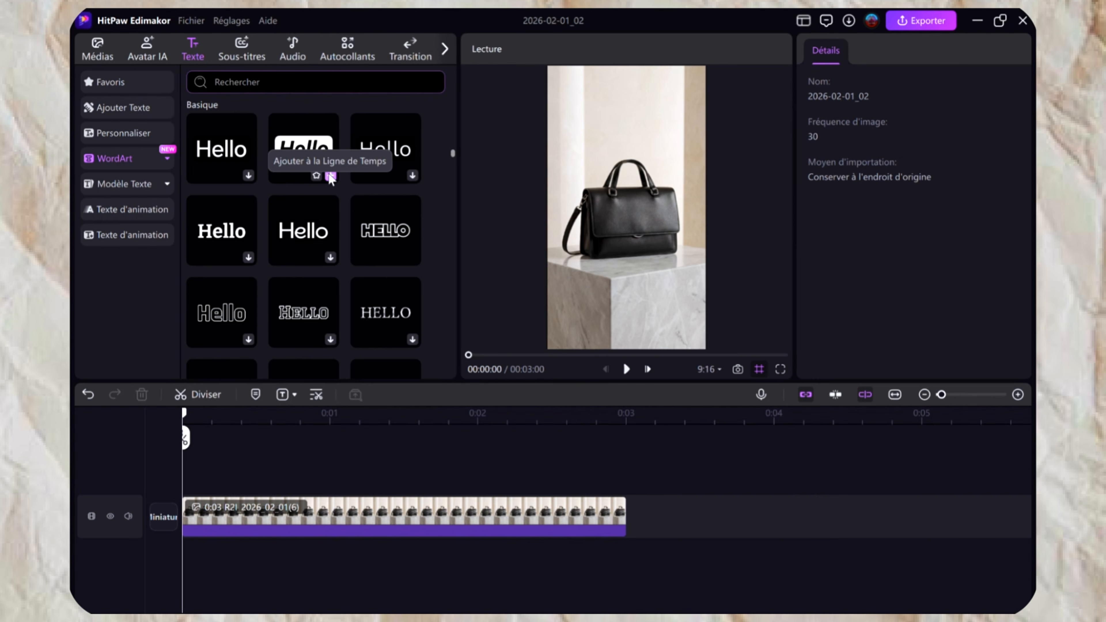
click(331, 176)
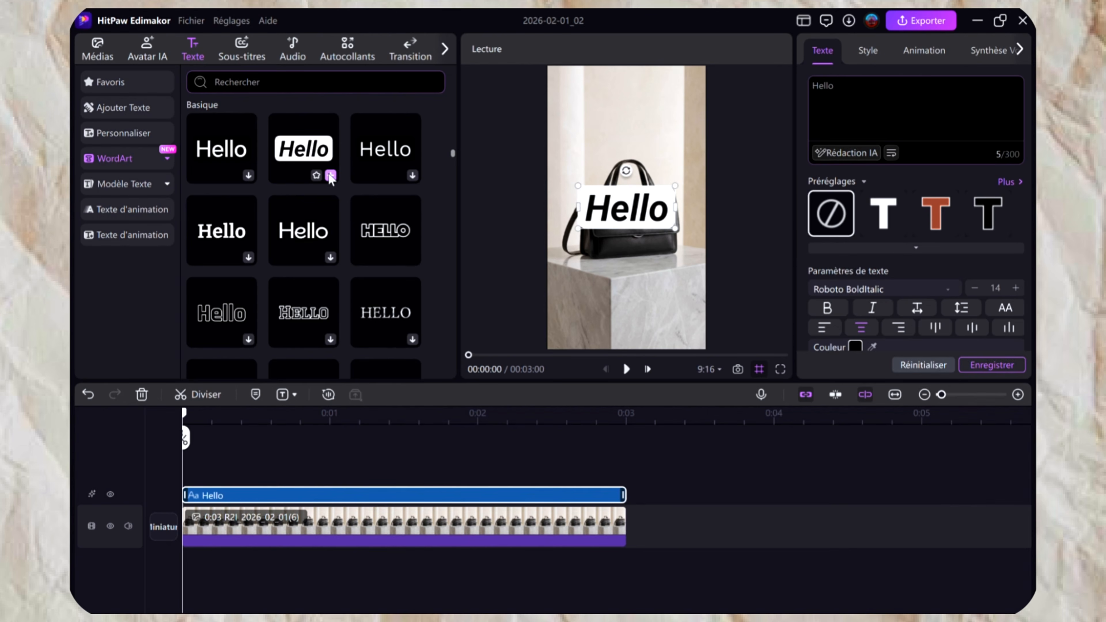
drag(606, 213, 646, 140)
Step: Replace the label's text above the handbag with "20 EURO"
click(834, 95)
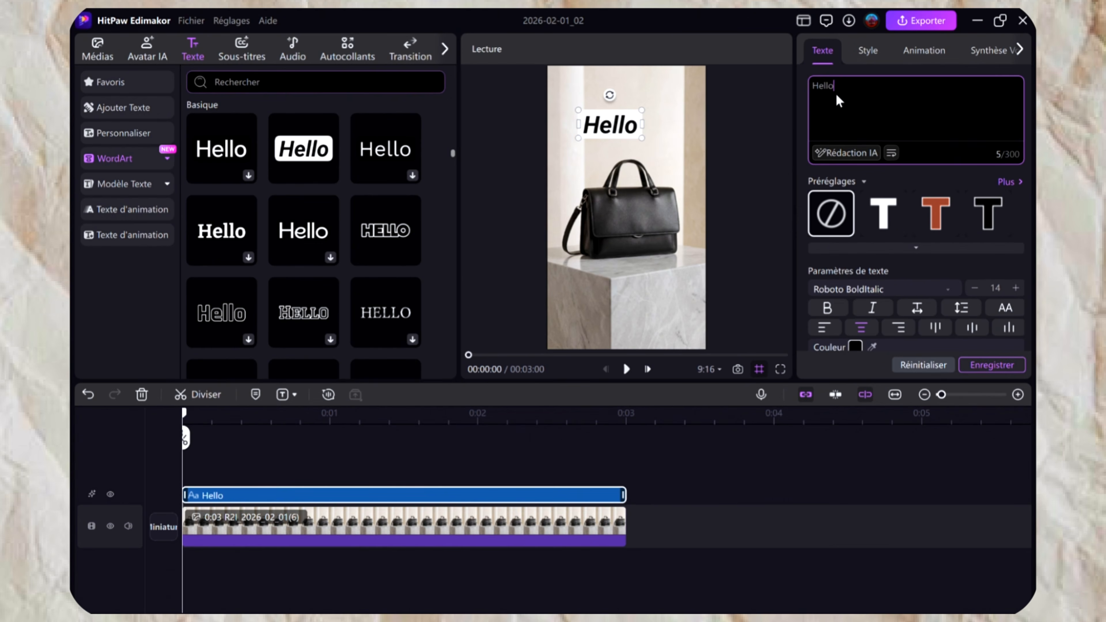
key(BackSpace)
key(BackSpace)
key(BackSpace)
key(BackSpace)
key(BackSpace)
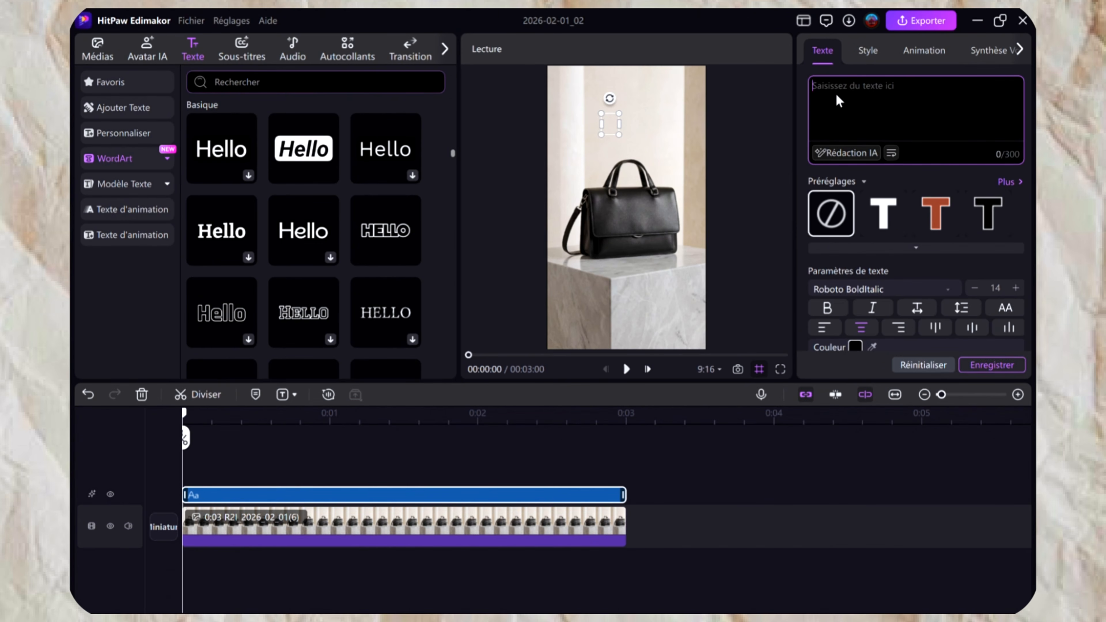
text(20 EURO)
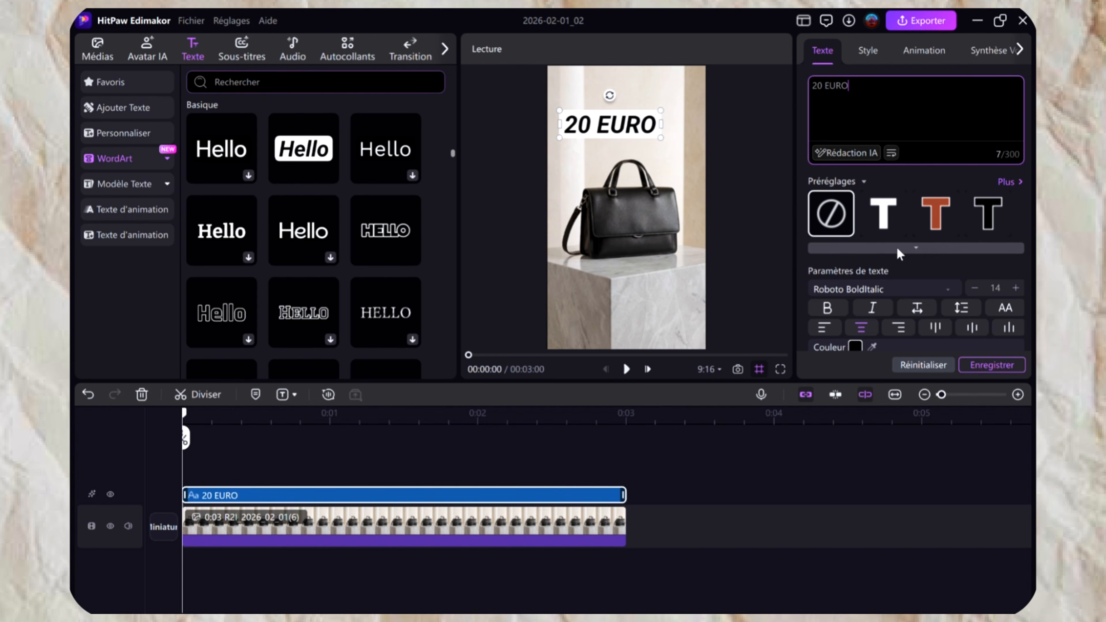
scroll(896, 250, down, 5)
scroll(899, 255, down, 1)
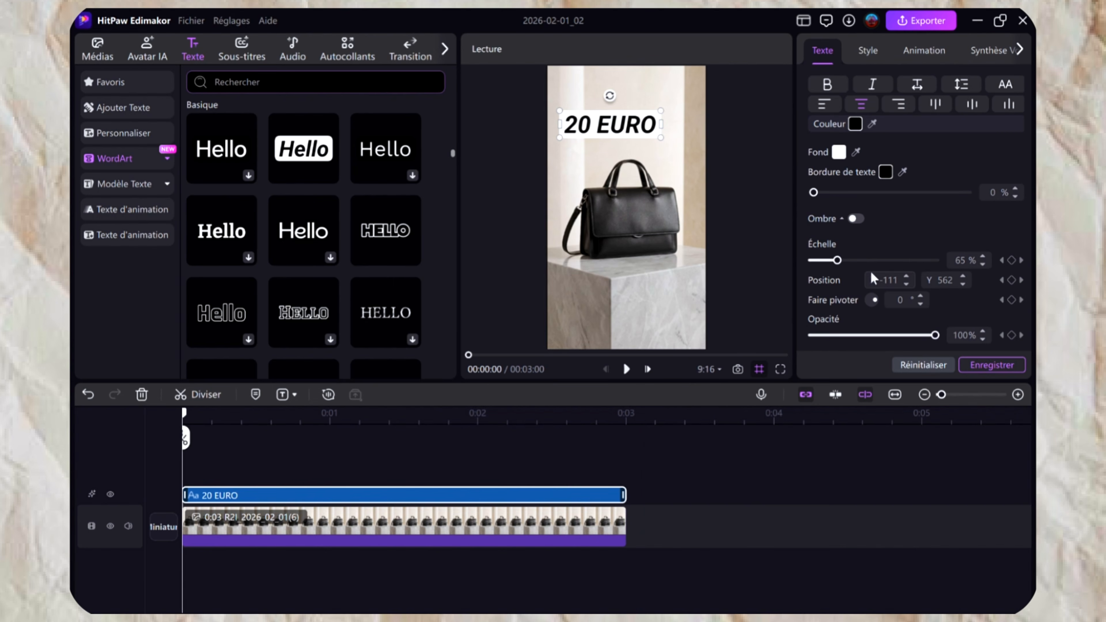
scroll(873, 278, up, 1)
scroll(872, 278, up, 5)
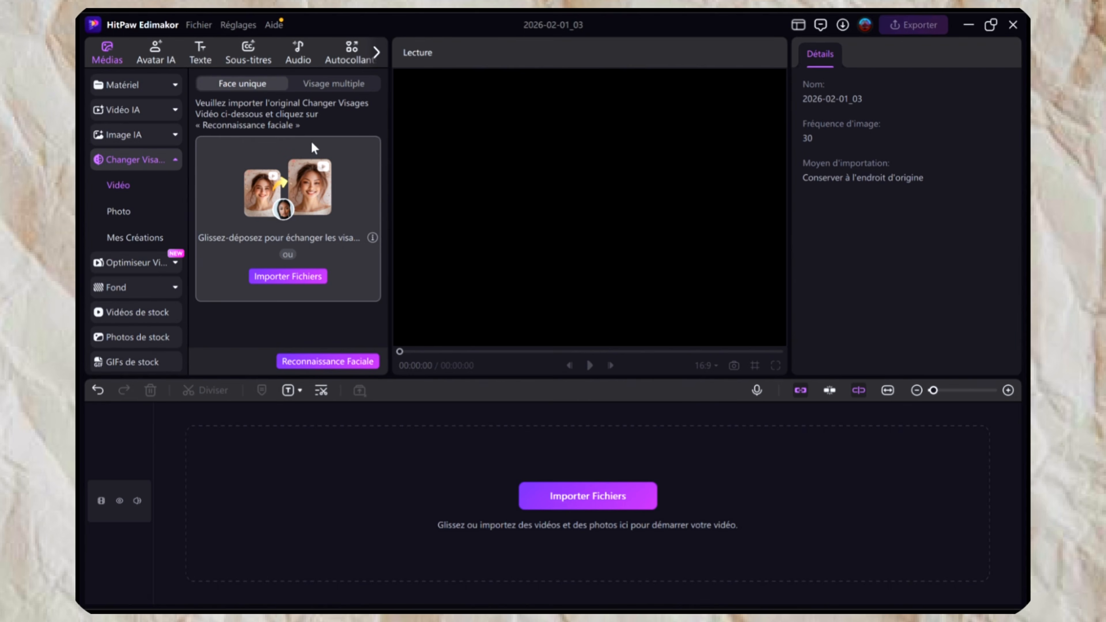
Step: Load the thumbnail image of the man holding a phone into the AI image restyling generator
click(132, 135)
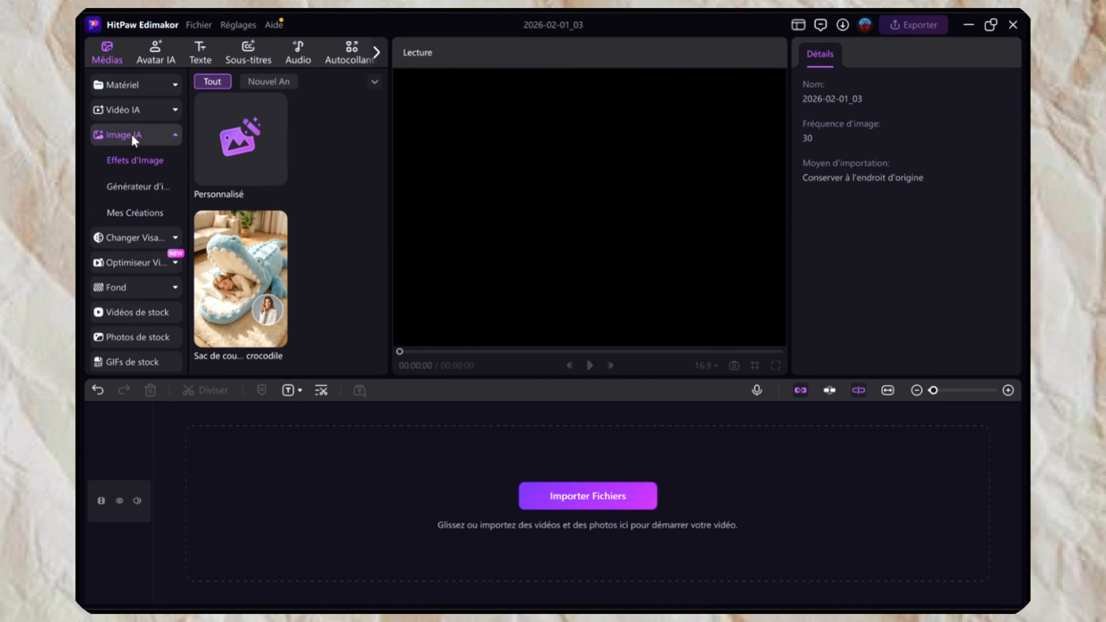
click(139, 186)
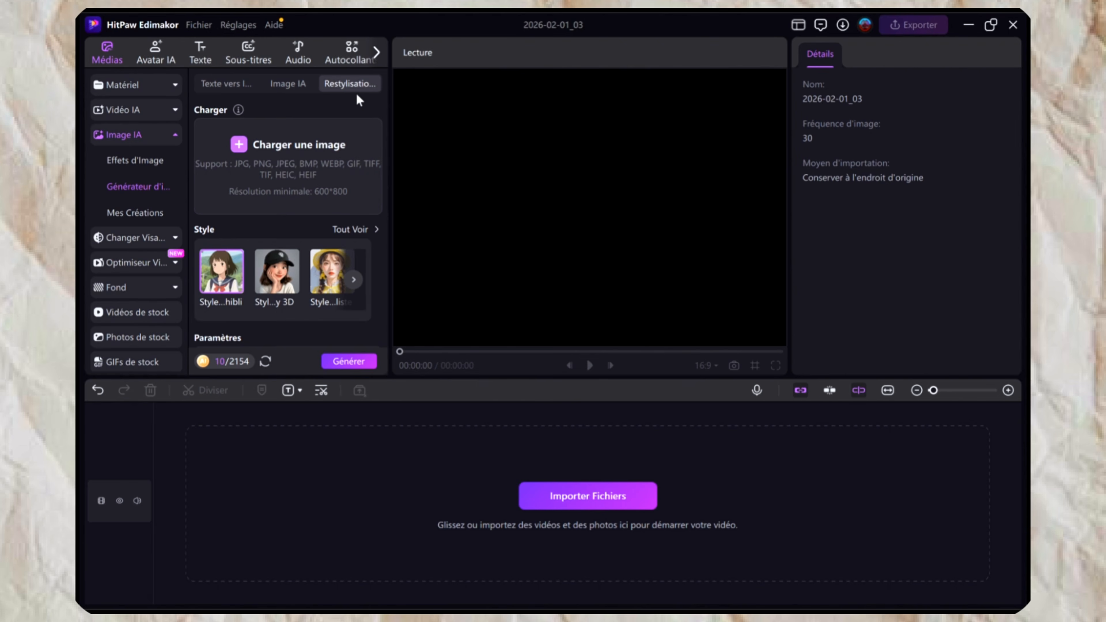
click(286, 153)
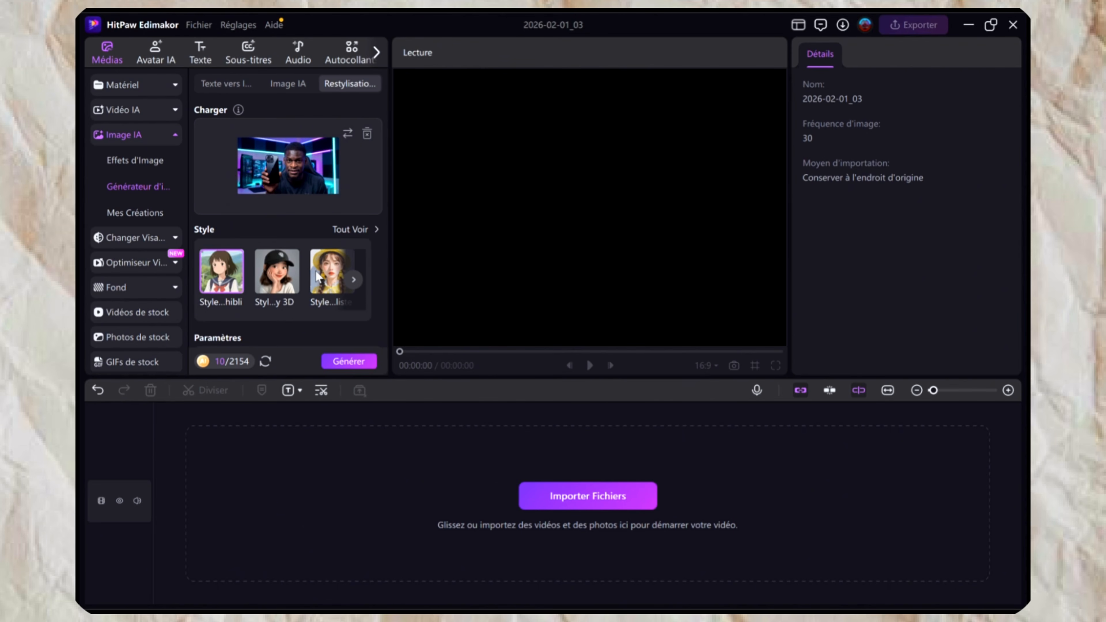
Step: Generate one restyled image of the man in the 3D style and preview the result
click(282, 280)
scroll(280, 279, down, 2)
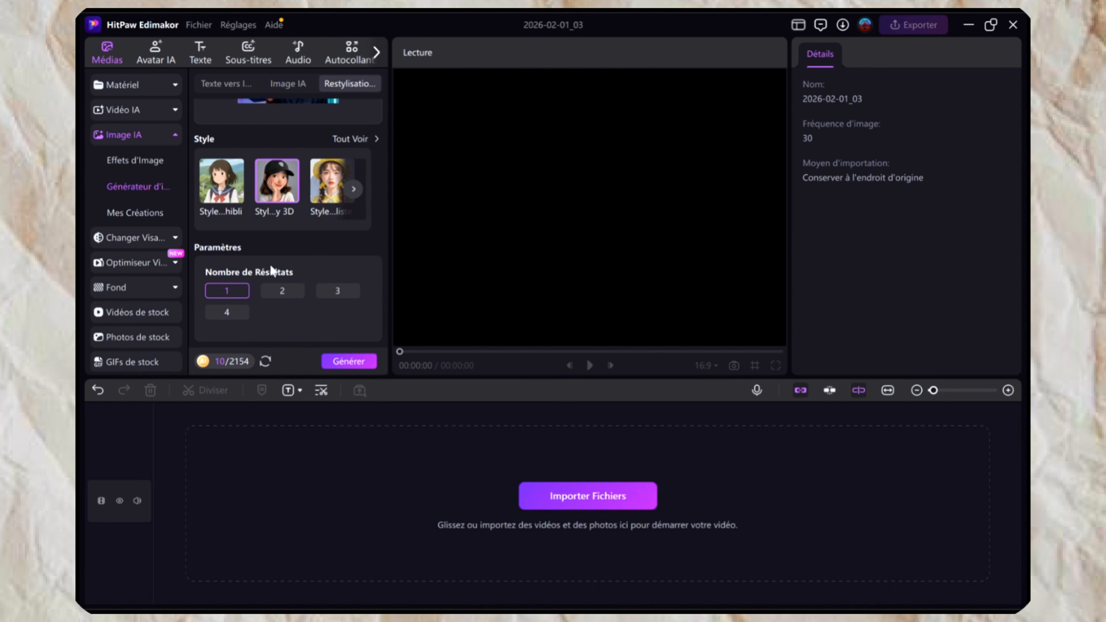
click(348, 361)
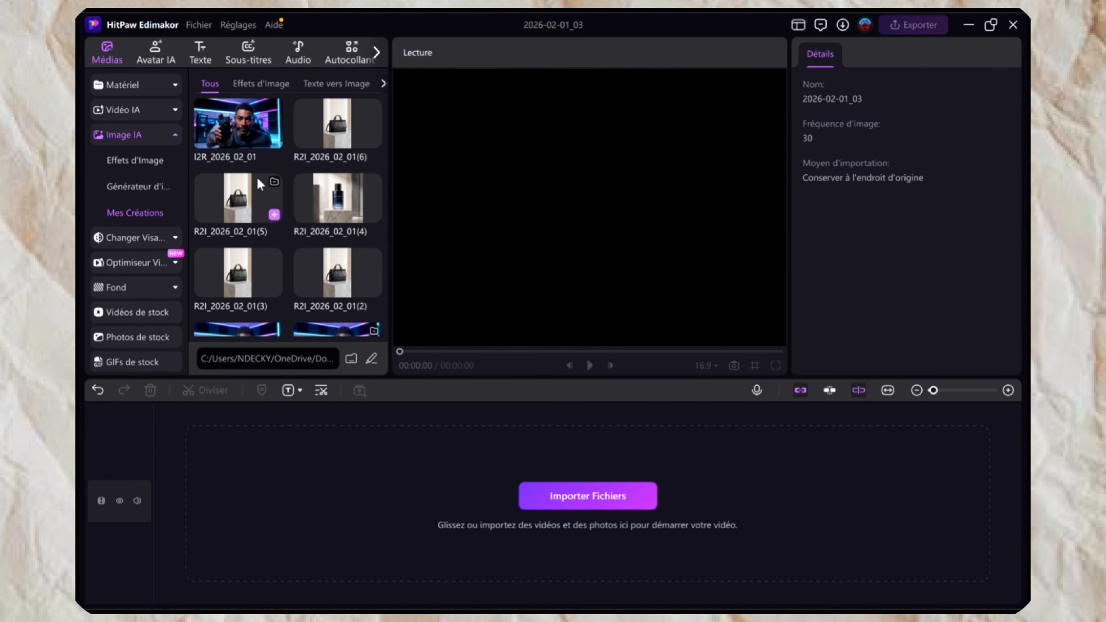
click(230, 132)
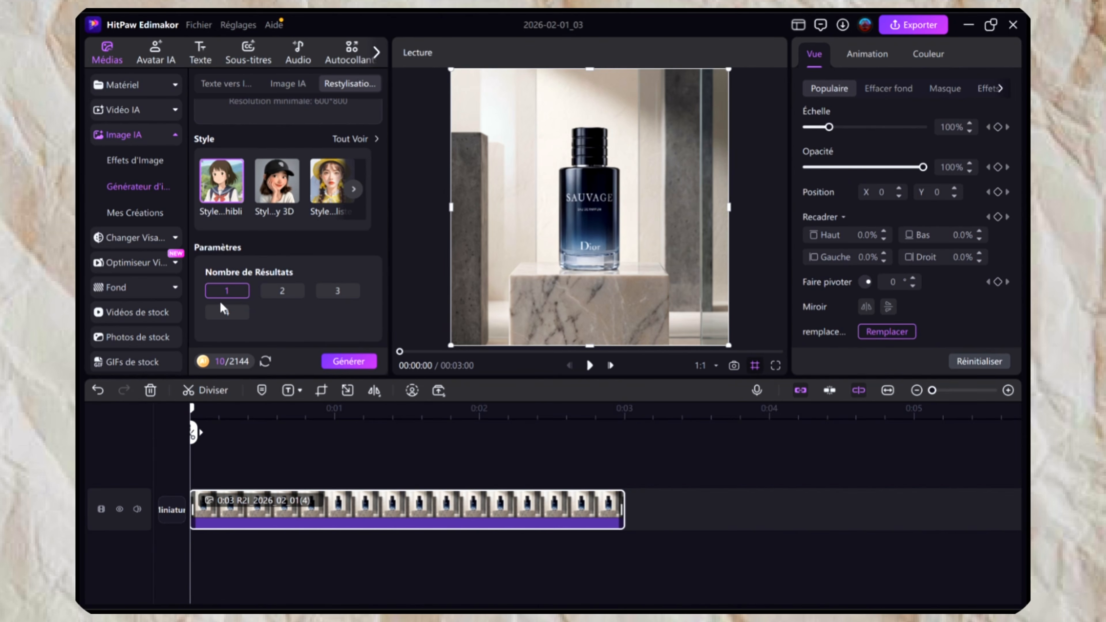
Step: Load the Sauvage perfume image into the AI image-to-video generator with the Google Veo 3.1 model
click(141, 113)
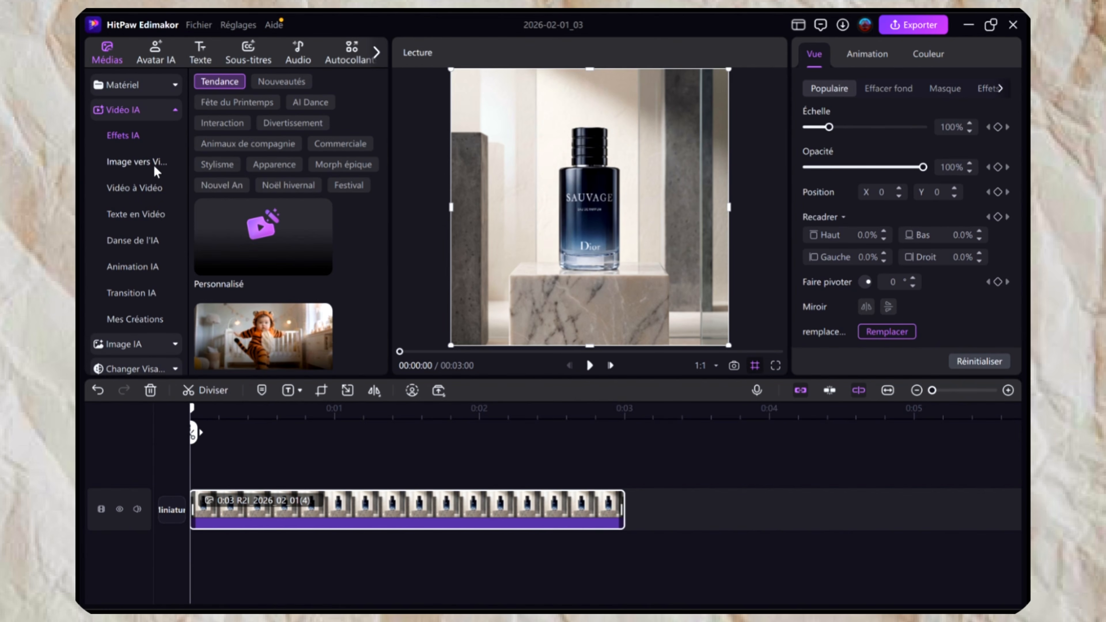
click(141, 166)
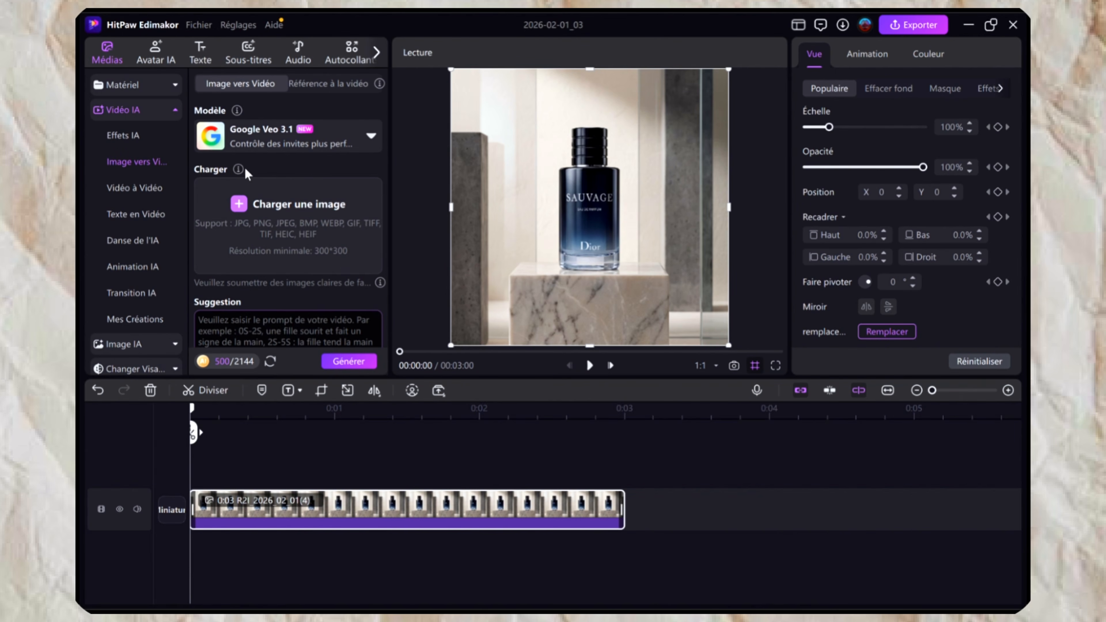
click(338, 148)
click(335, 277)
click(440, 320)
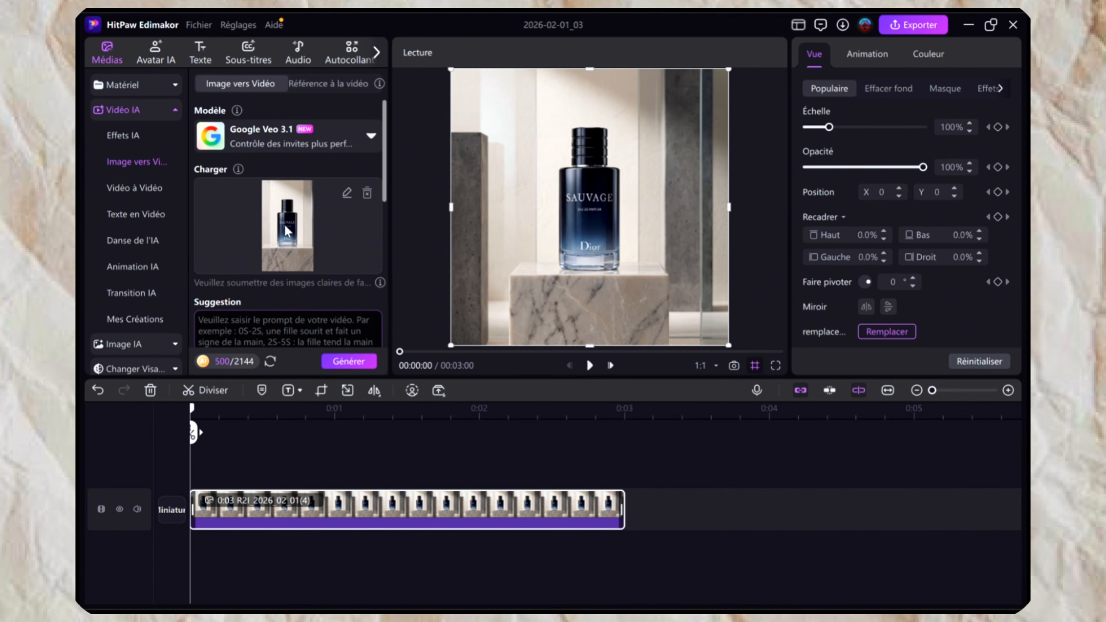
Step: Fill the perfume video's prompt with the prompt generator's text beginning "Camera au tour; roaming lens as auteur"
scroll(301, 244, down, 5)
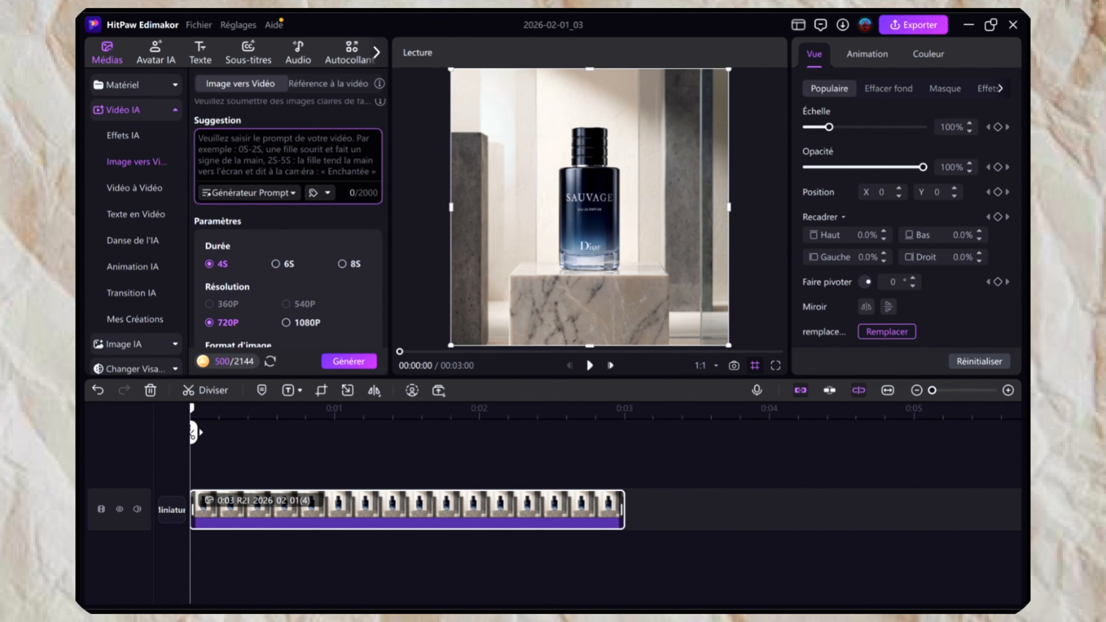
click(273, 199)
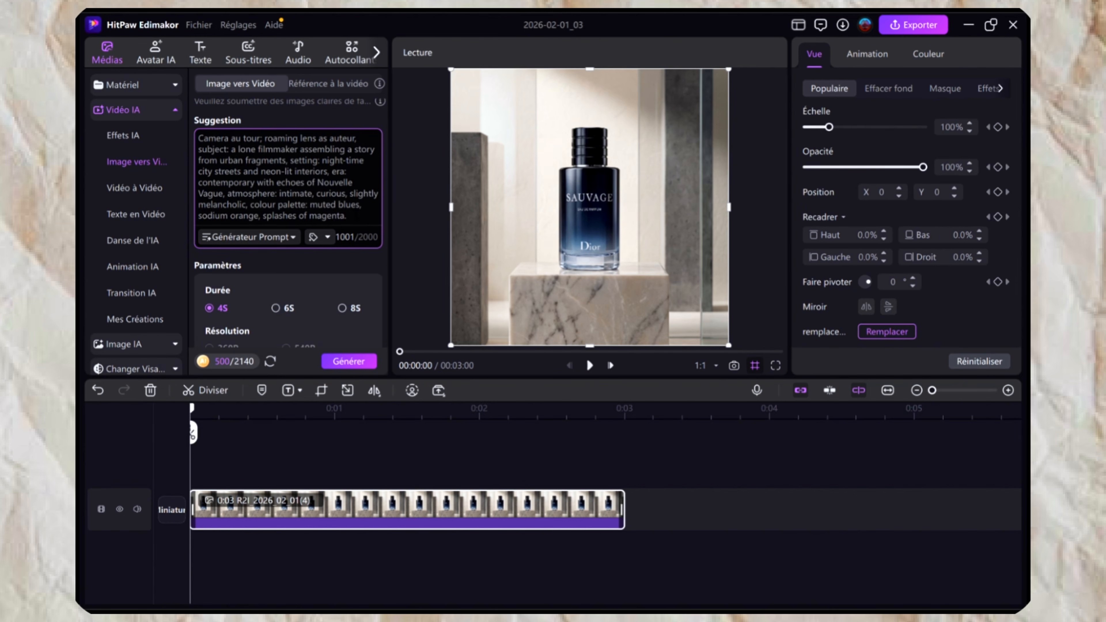
drag(346, 215, 194, 139)
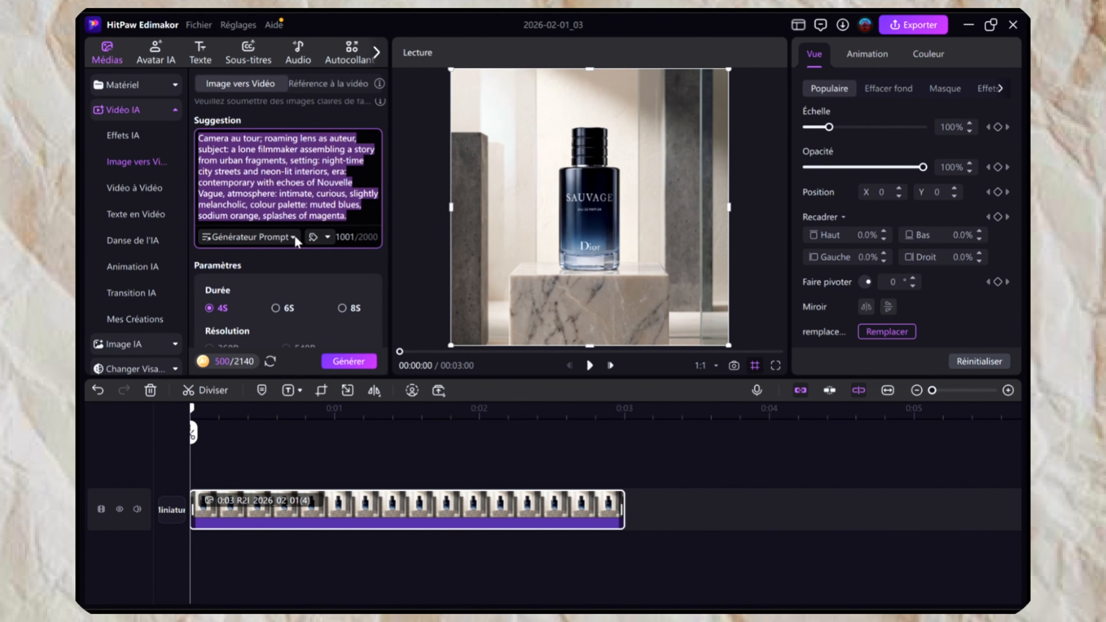
Step: Set the perfume video's duration to 8S after trying the other durations
scroll(294, 235, down, 3)
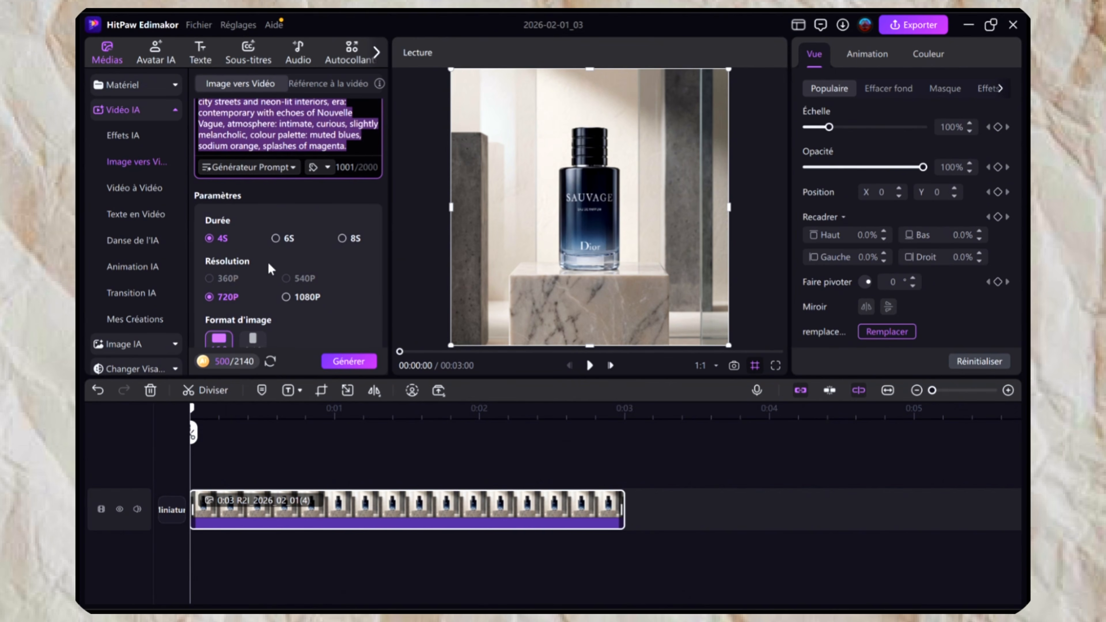
click(342, 238)
click(276, 238)
click(203, 239)
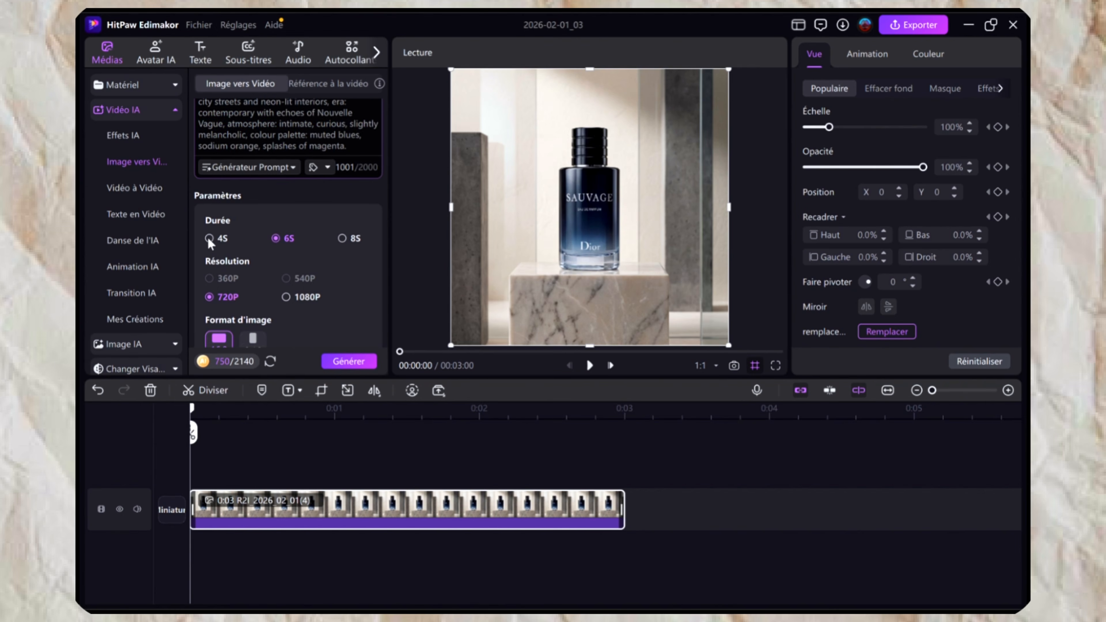
click(342, 238)
Step: Set the perfume video's resolution to 1080P and its format to 9:16, and generate it
scroll(343, 238, down, 3)
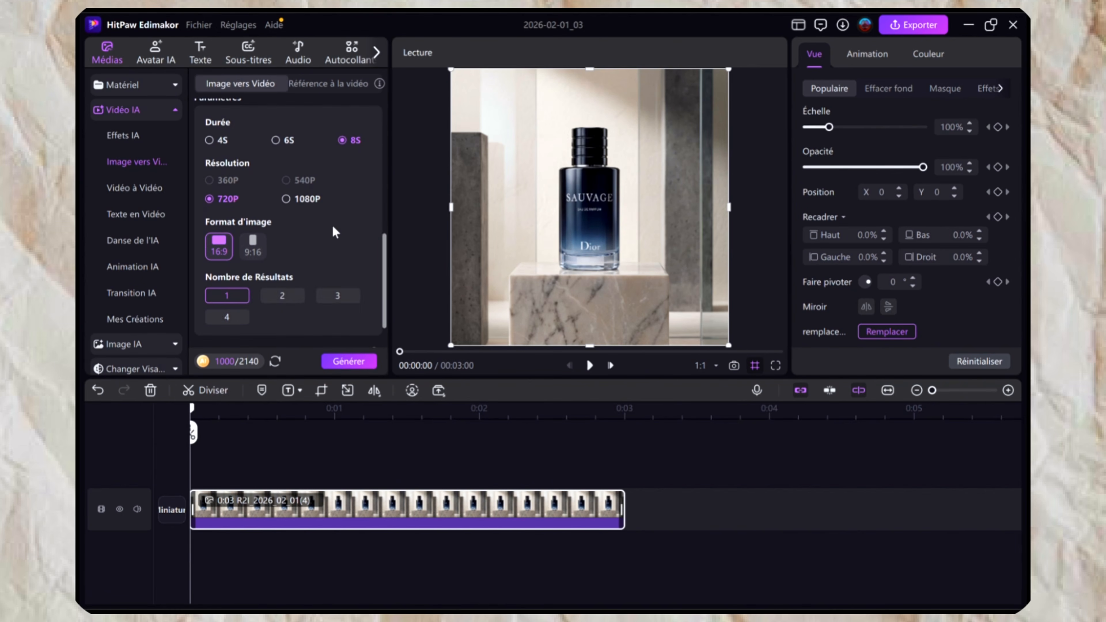
click(286, 199)
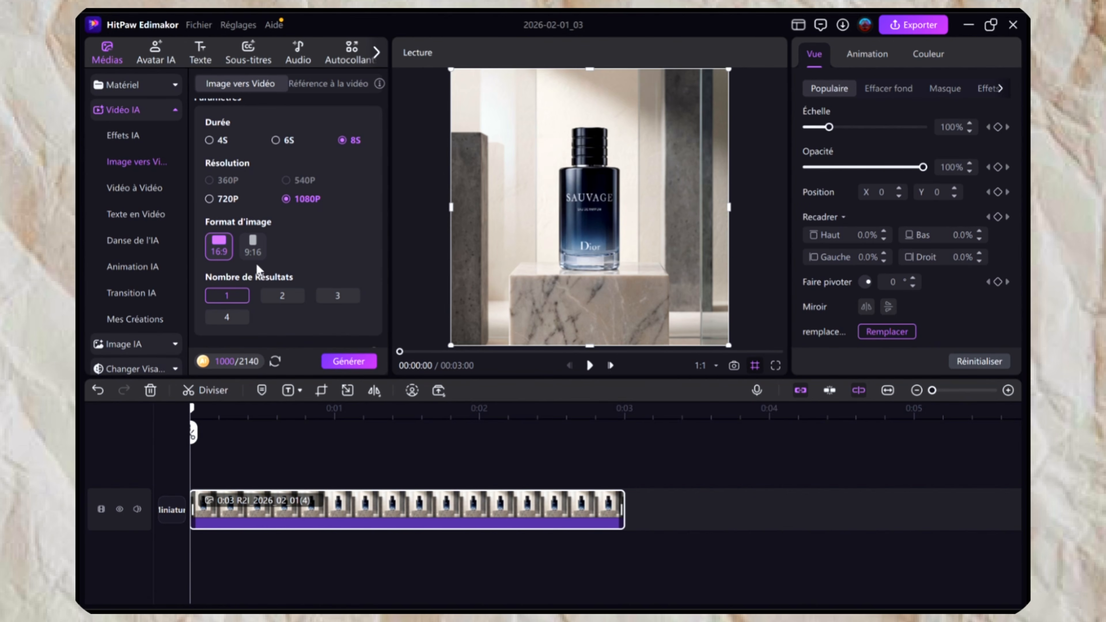
click(257, 252)
scroll(256, 253, down, 1)
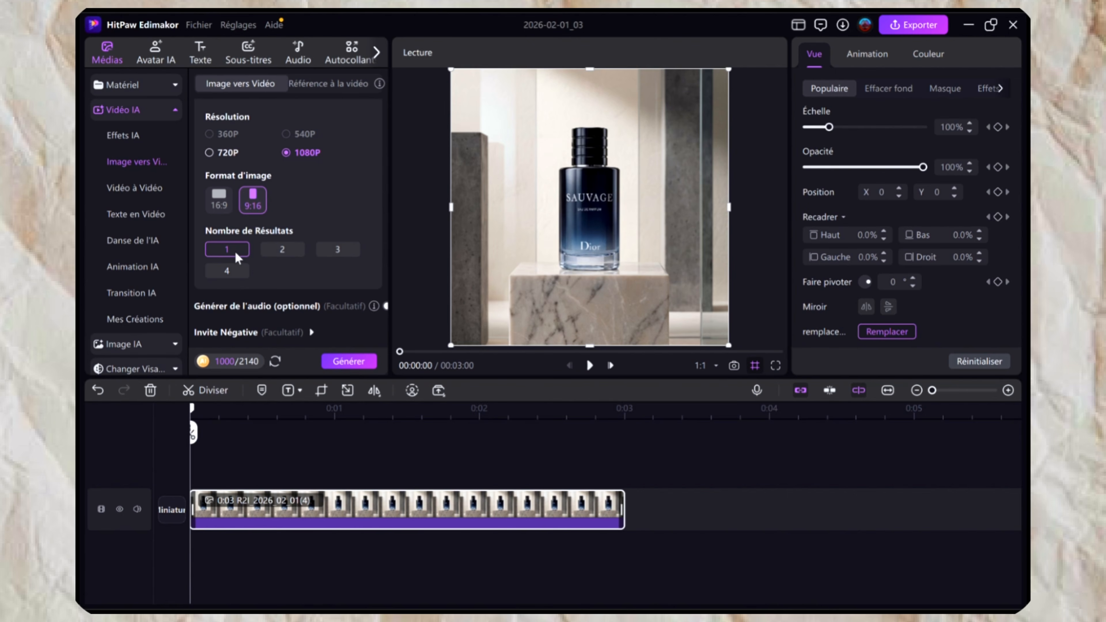
click(359, 360)
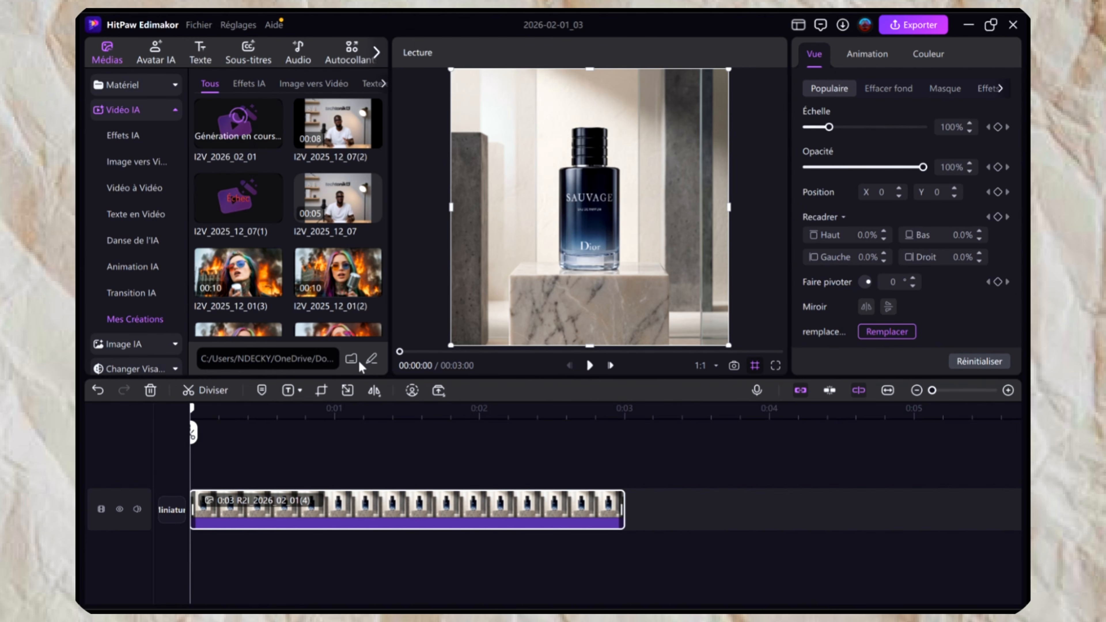
Step: Preview the generated video I2V_2026_02_01 and put it on the timeline in place of the perfume image
click(322, 478)
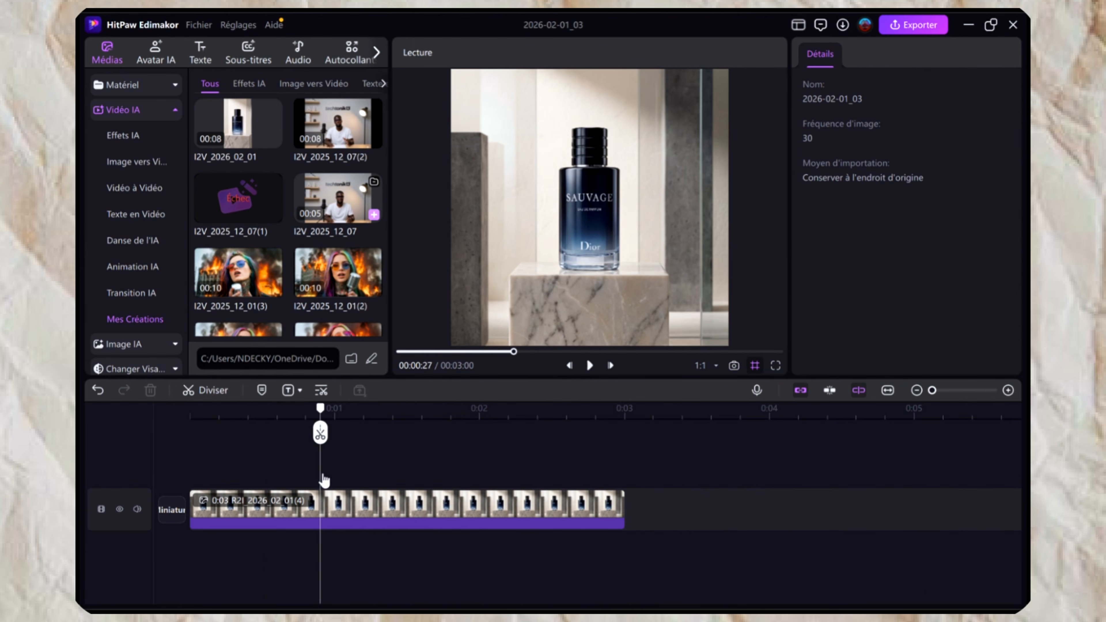
click(242, 130)
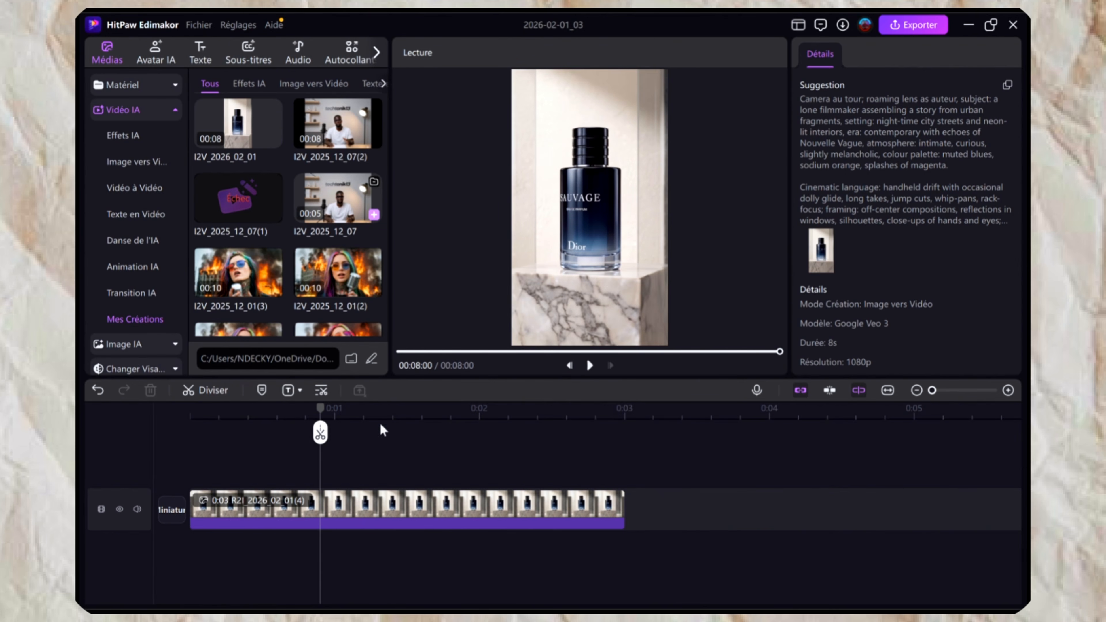
click(379, 509)
key(Delete)
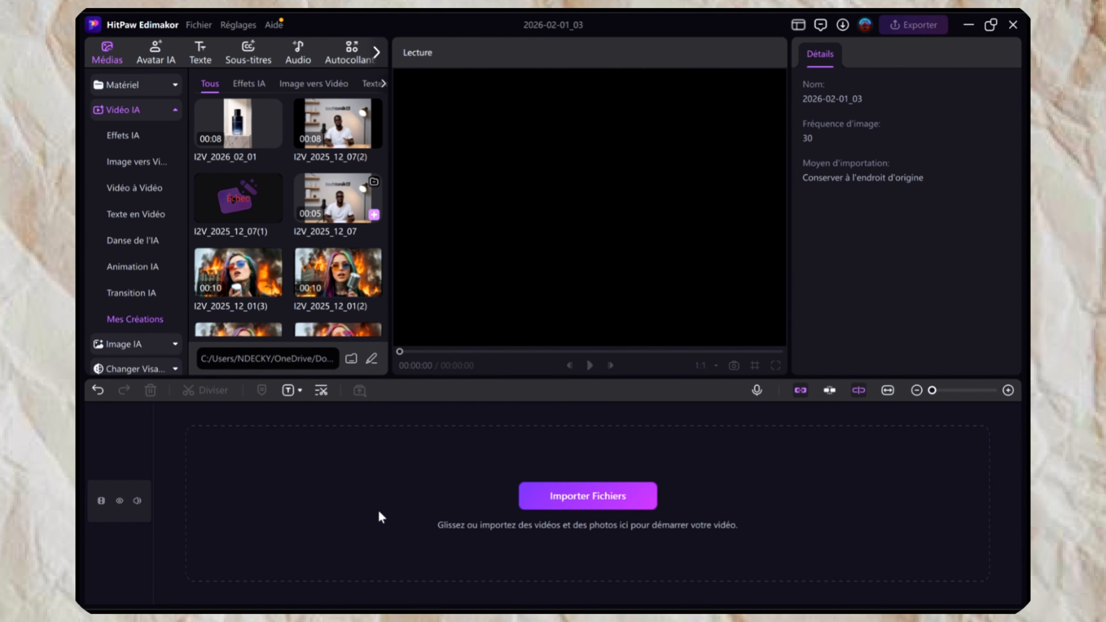
click(274, 140)
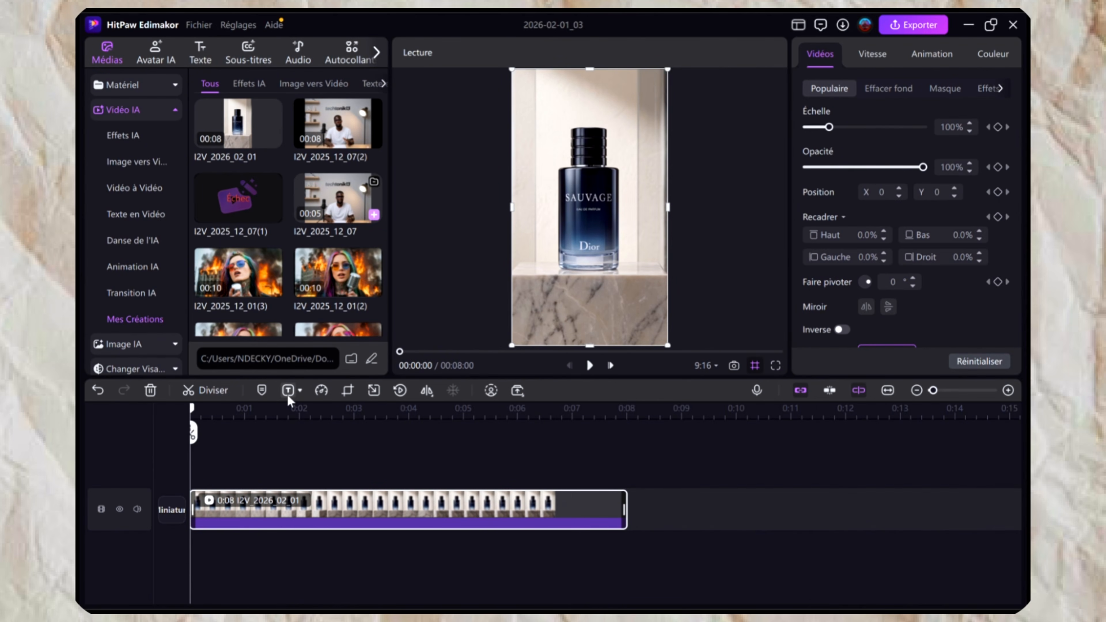
Step: Play back the perfume video on the timeline and return the playhead to the start
key(space)
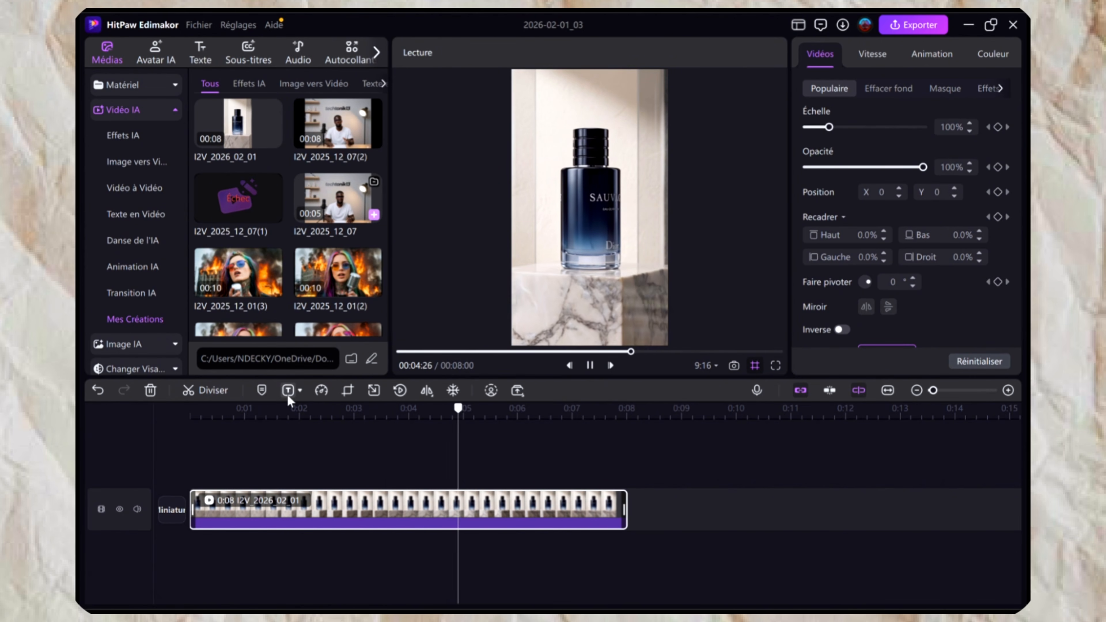
key(space)
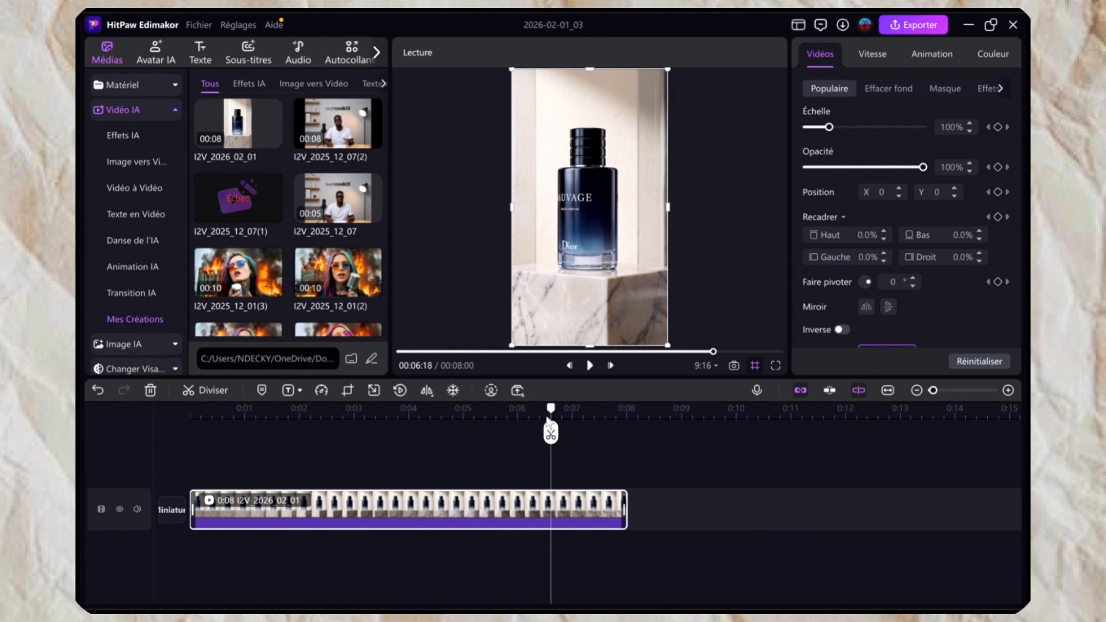
drag(552, 410, 181, 373)
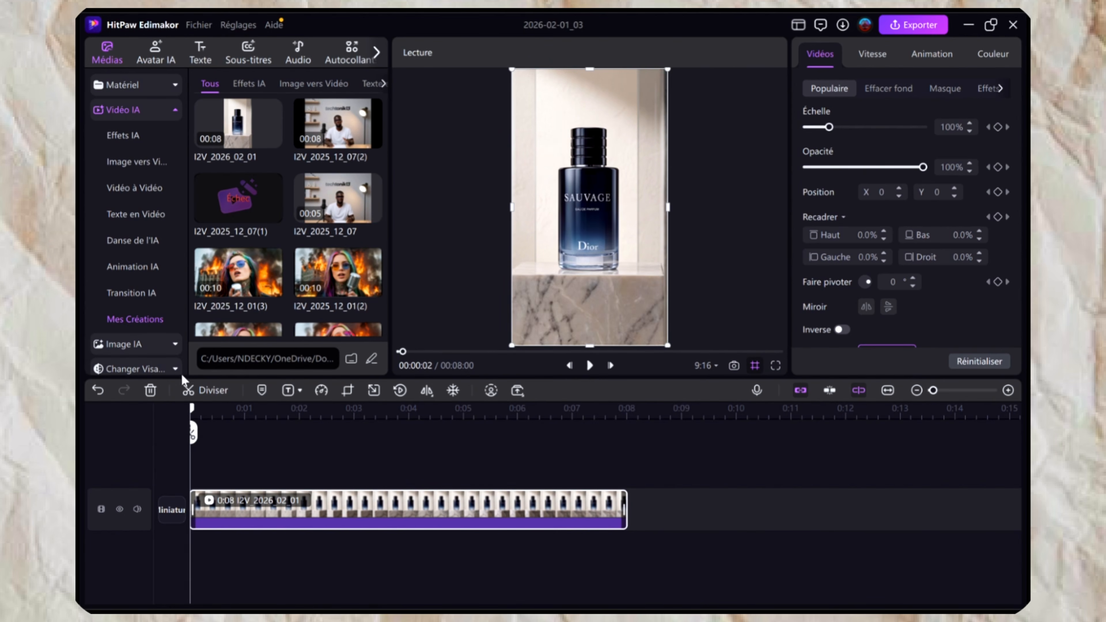
Step: Examine the AI song, reference music, instrumental and sound effect generators in the audio section
click(300, 58)
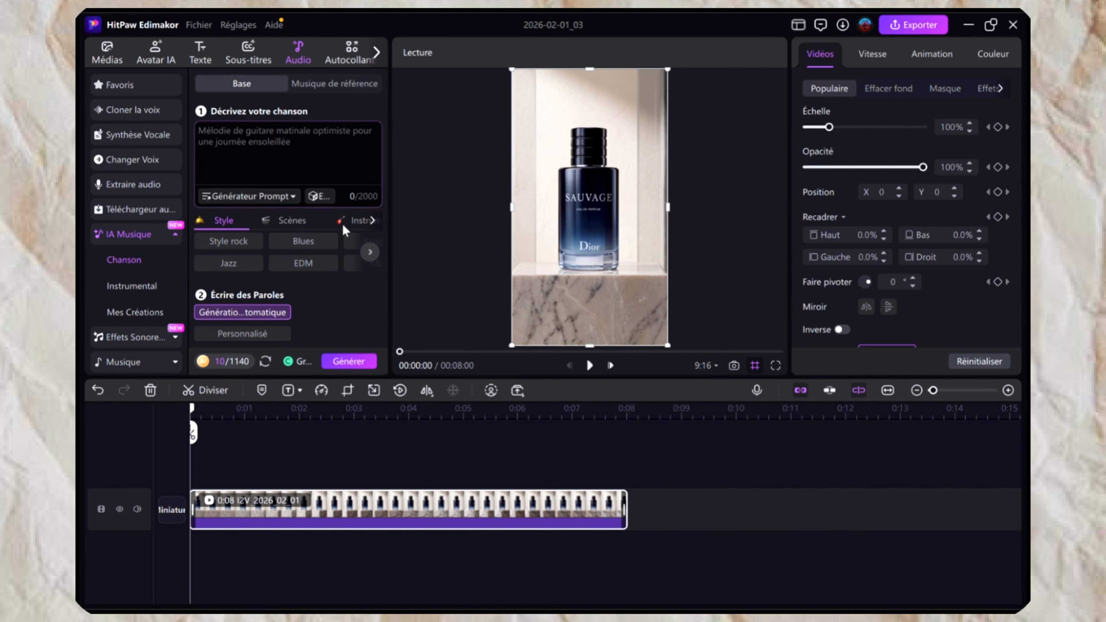
click(354, 85)
scroll(306, 209, down, 3)
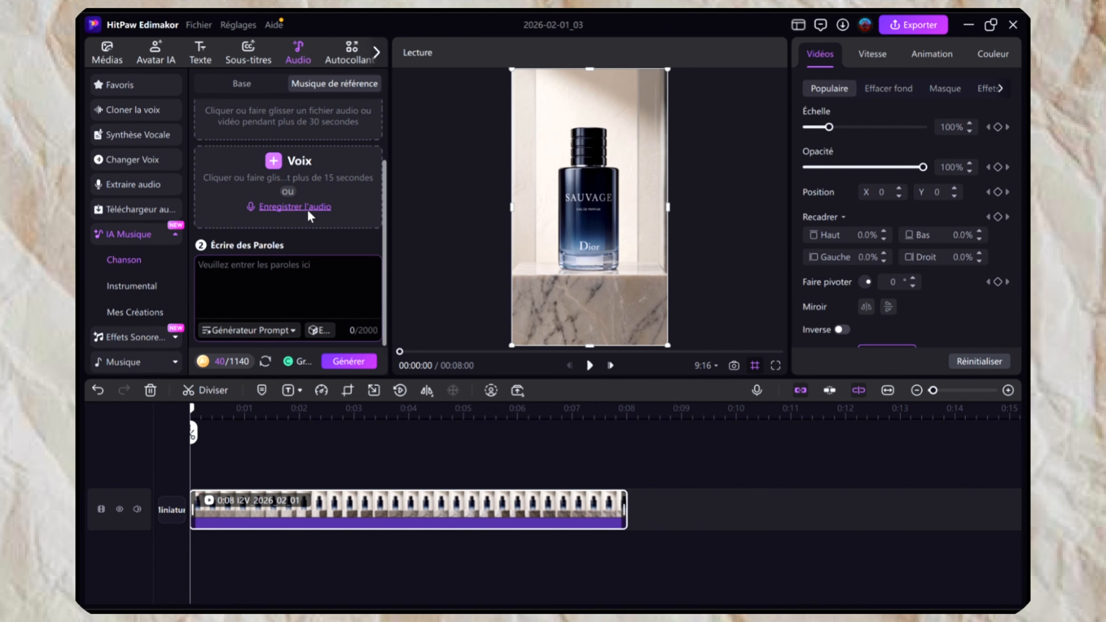
scroll(306, 209, up, 3)
scroll(307, 214, down, 2)
click(139, 291)
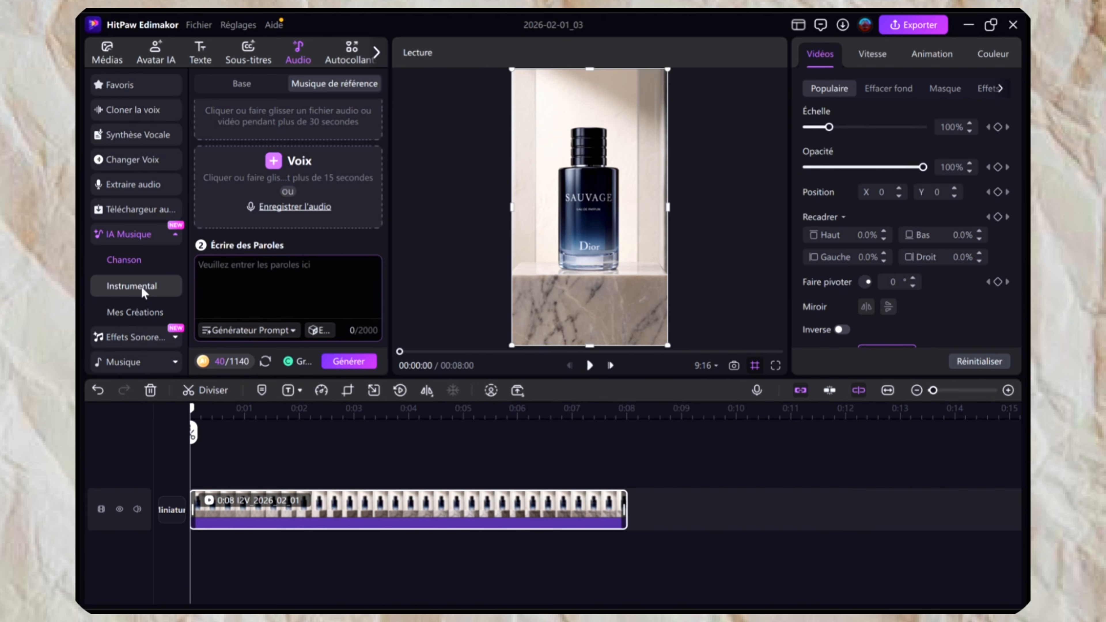
scroll(144, 291, down, 1)
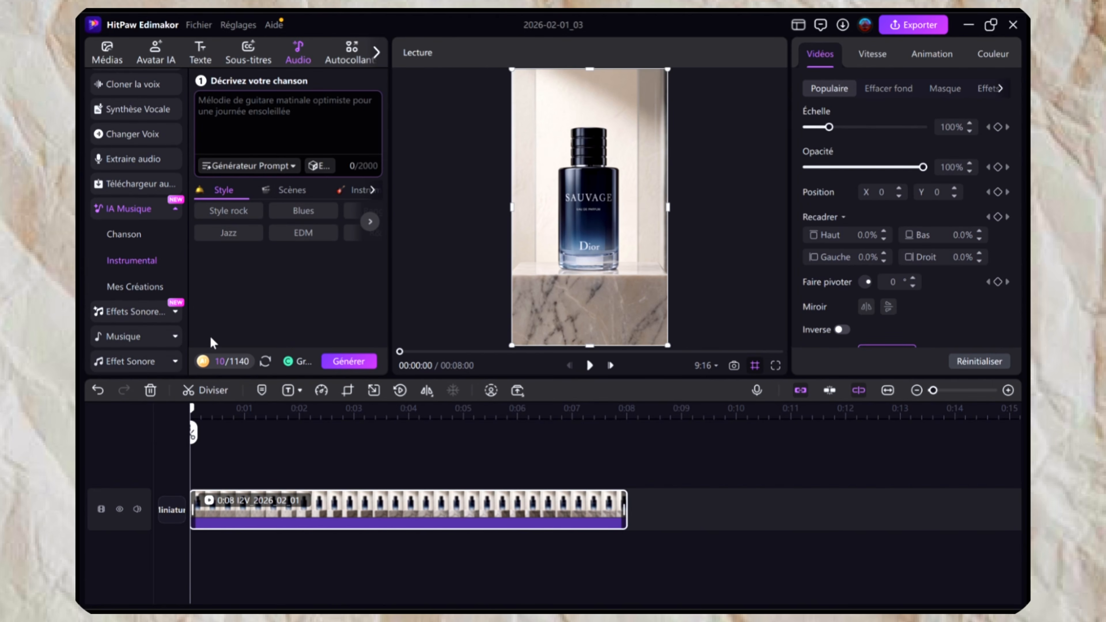
click(133, 311)
scroll(155, 319, down, 1)
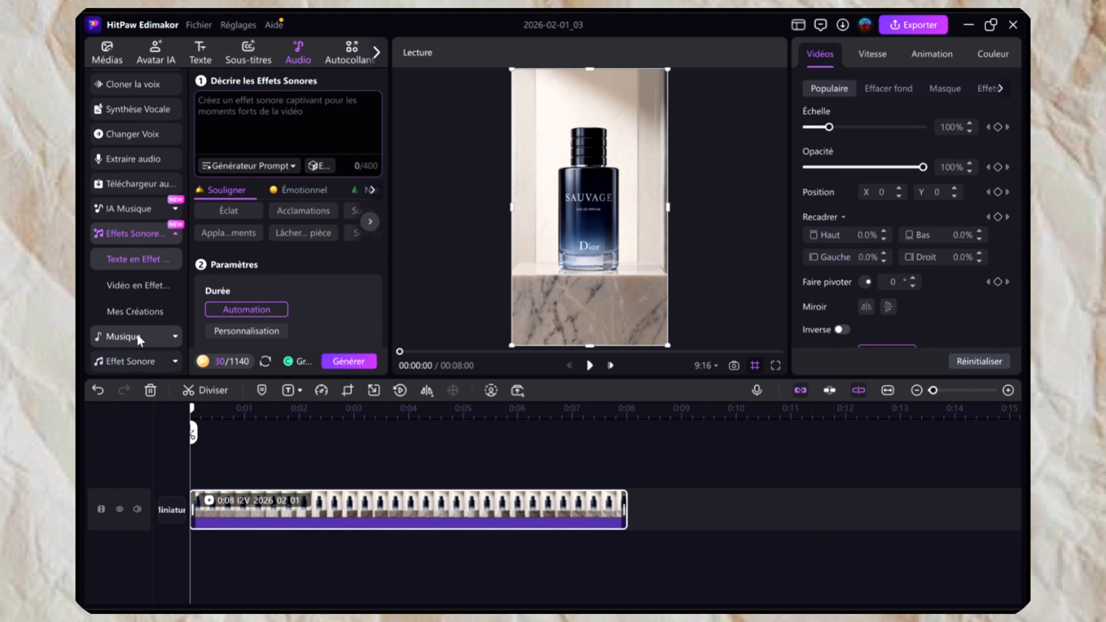
Step: Listen to the Tendance music track "Fond pop heureux" and add it to the timeline under the perfume video
click(154, 337)
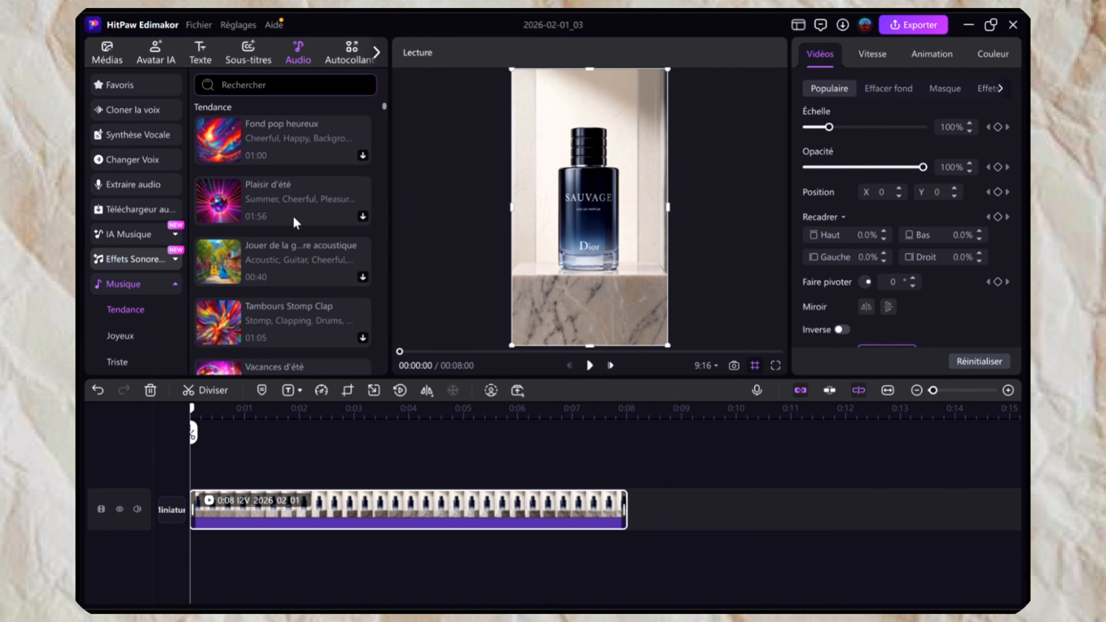
click(222, 149)
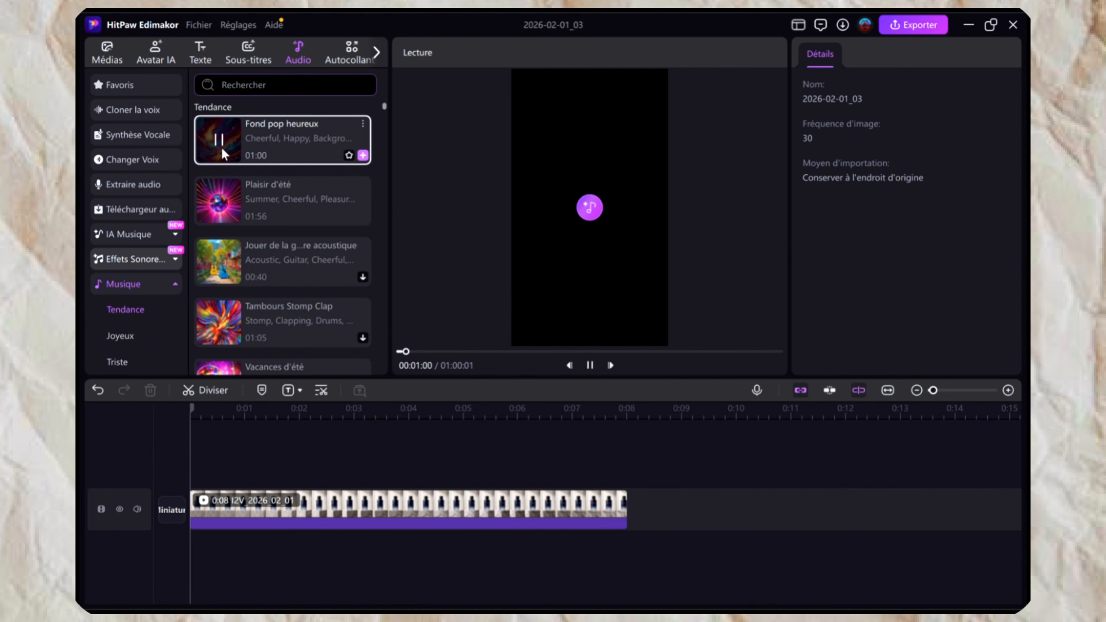
click(363, 156)
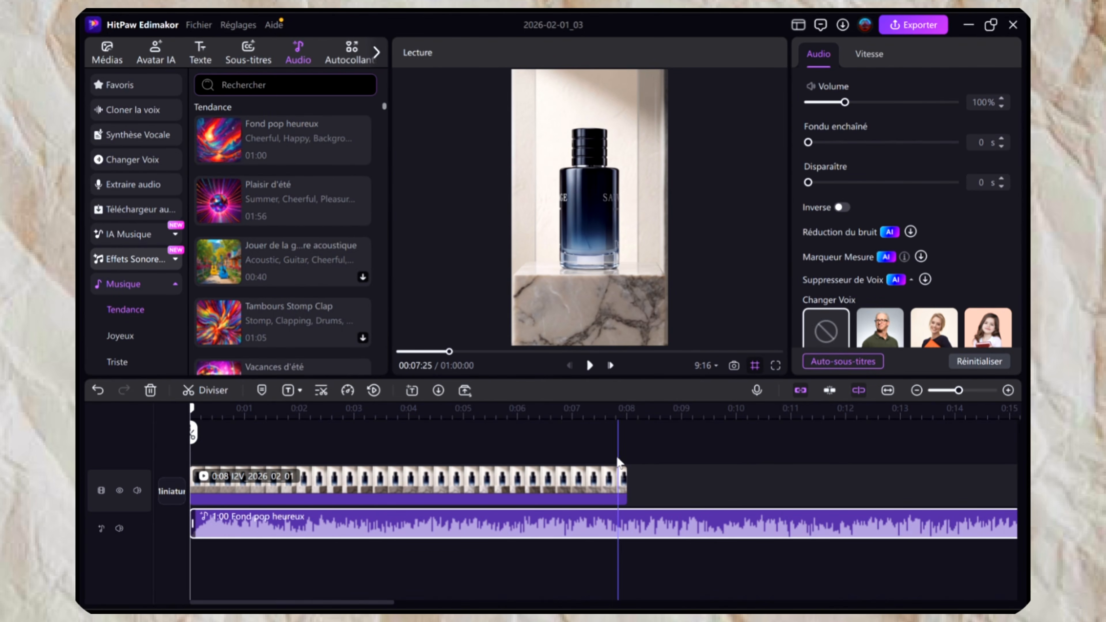
Step: Split the "Fond pop heureux" music at the end of the perfume video, 0:08, and delete the excess
click(626, 456)
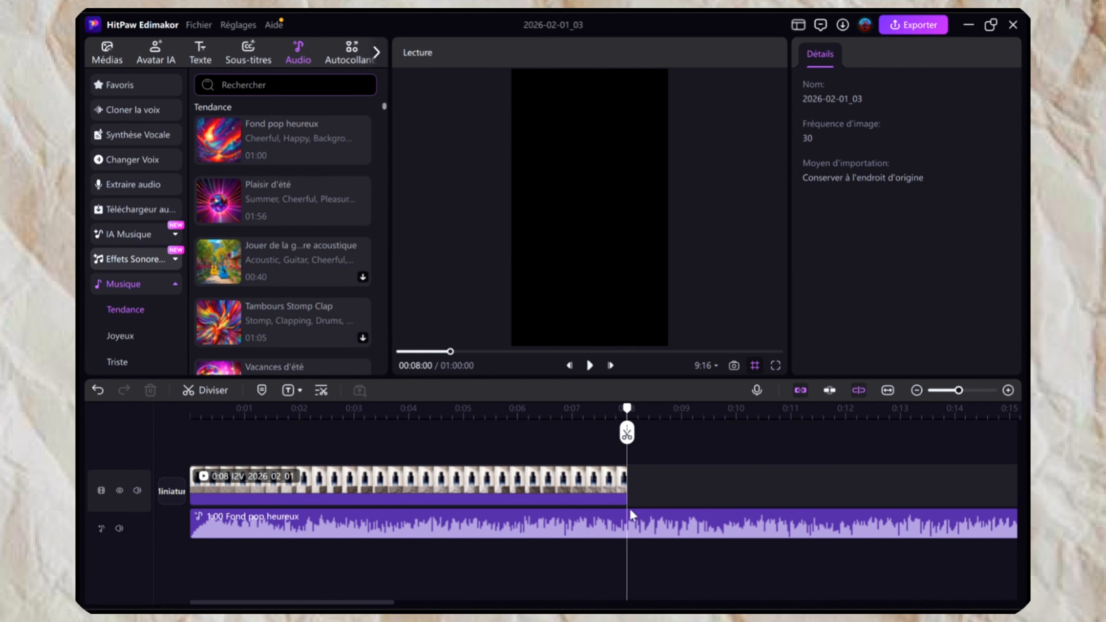
click(627, 434)
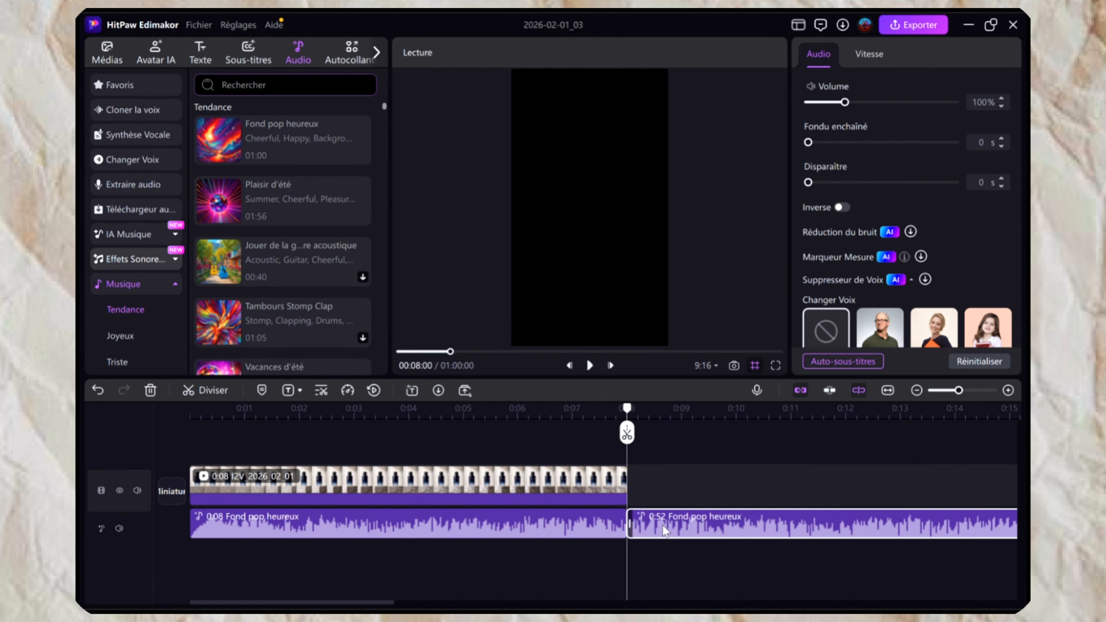
key(Delete)
Step: Play back the perfume video with its trimmed music and return the playhead close to the start
click(203, 449)
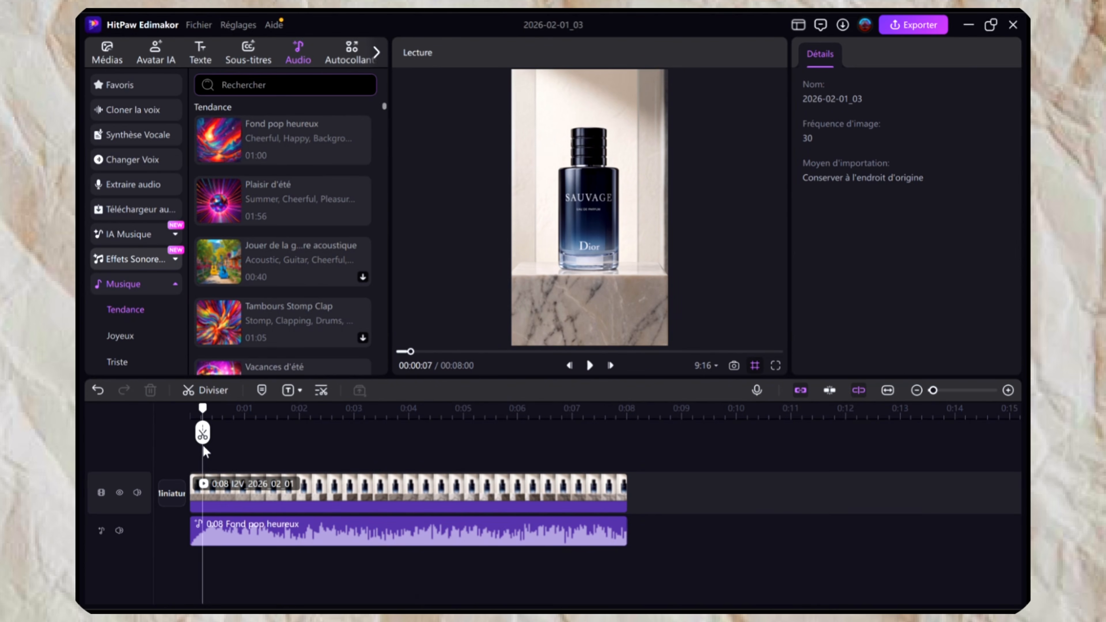
key(space)
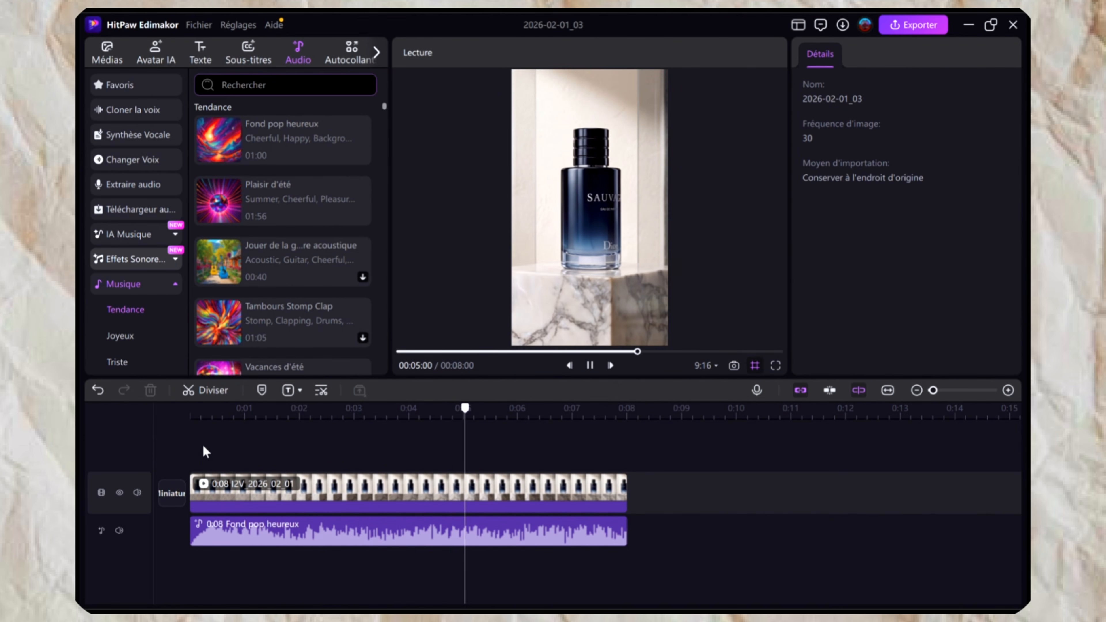
key(space)
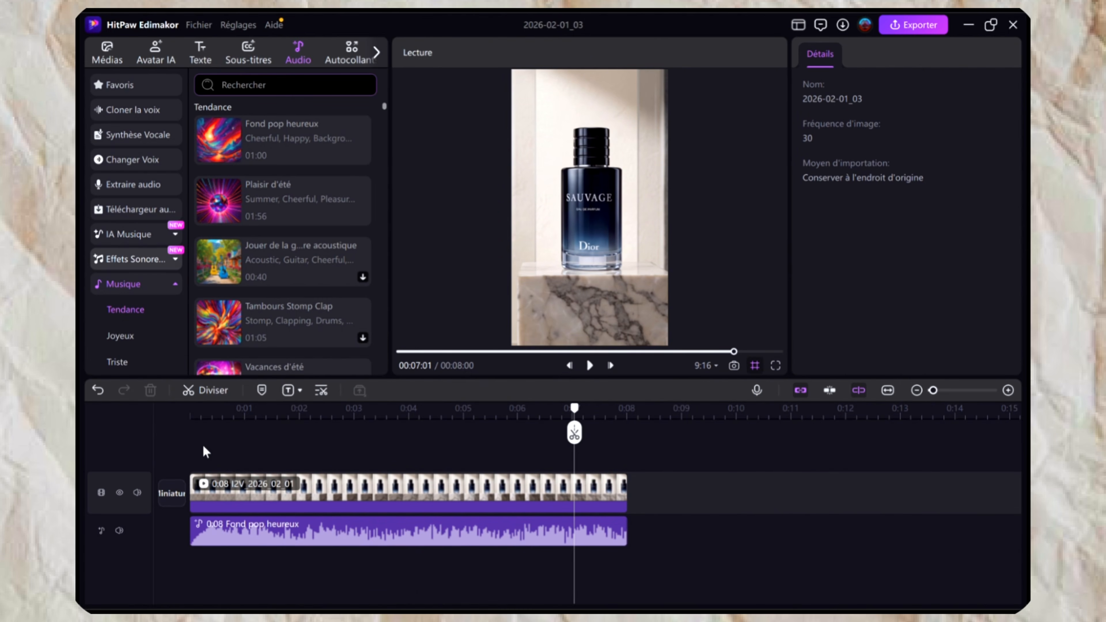
click(195, 455)
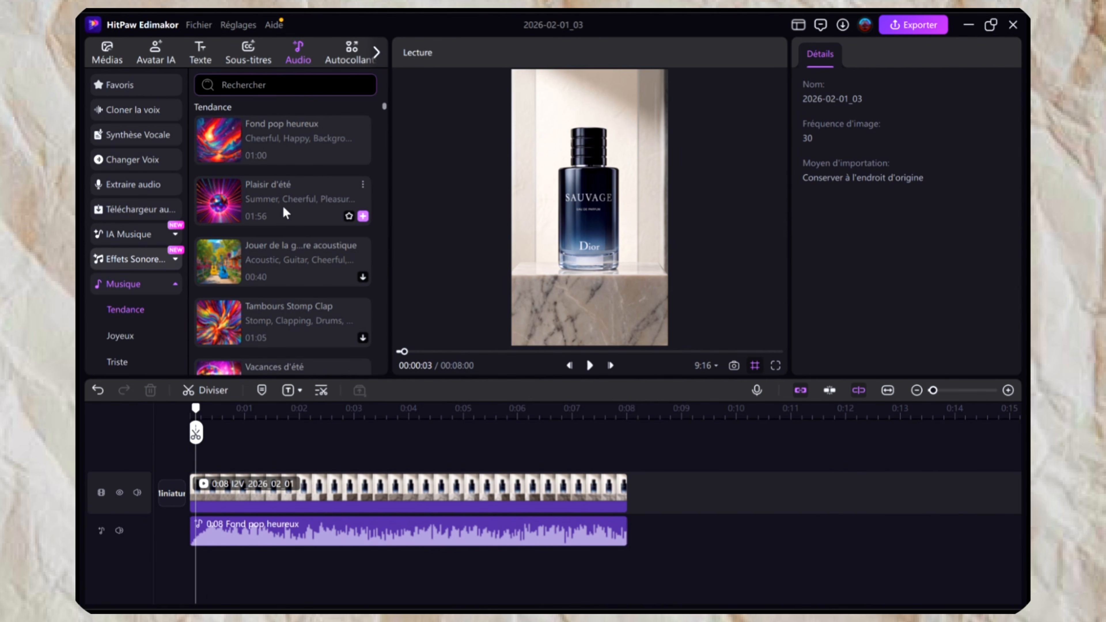
Step: Browse the text styles, add the first Basique WordArt "Hello" title to the timeline and place it above the perfume bottle
click(204, 61)
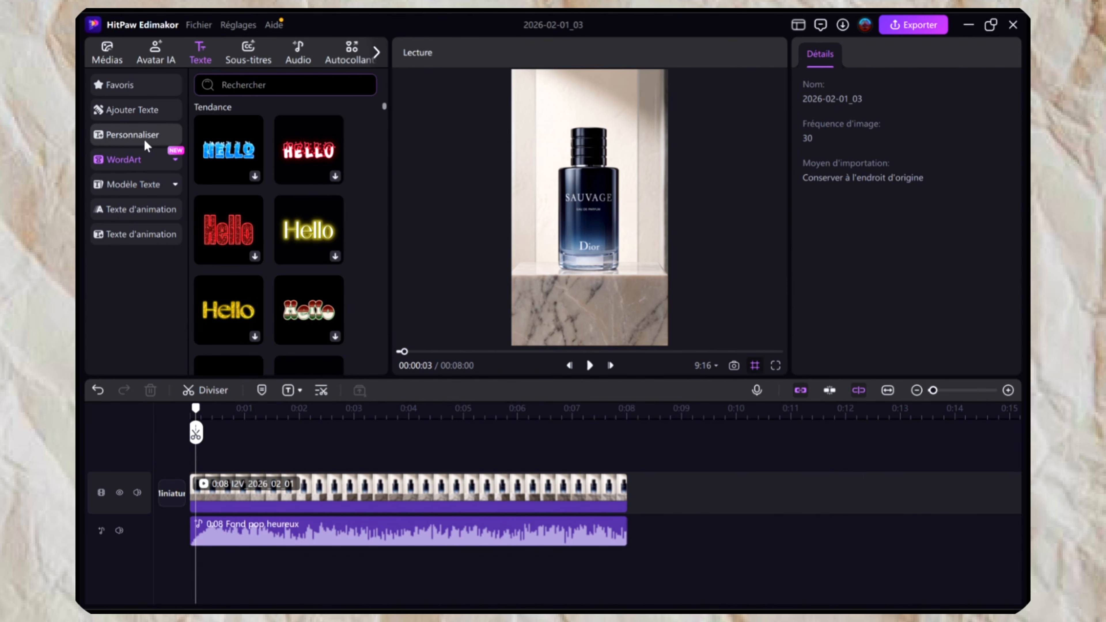
click(148, 187)
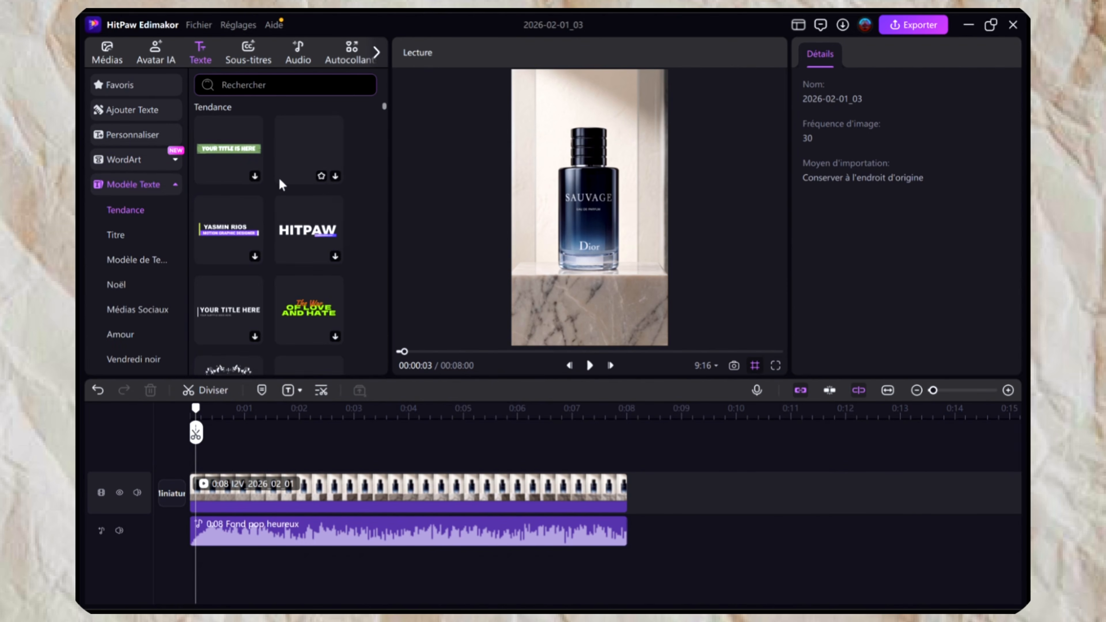
click(131, 236)
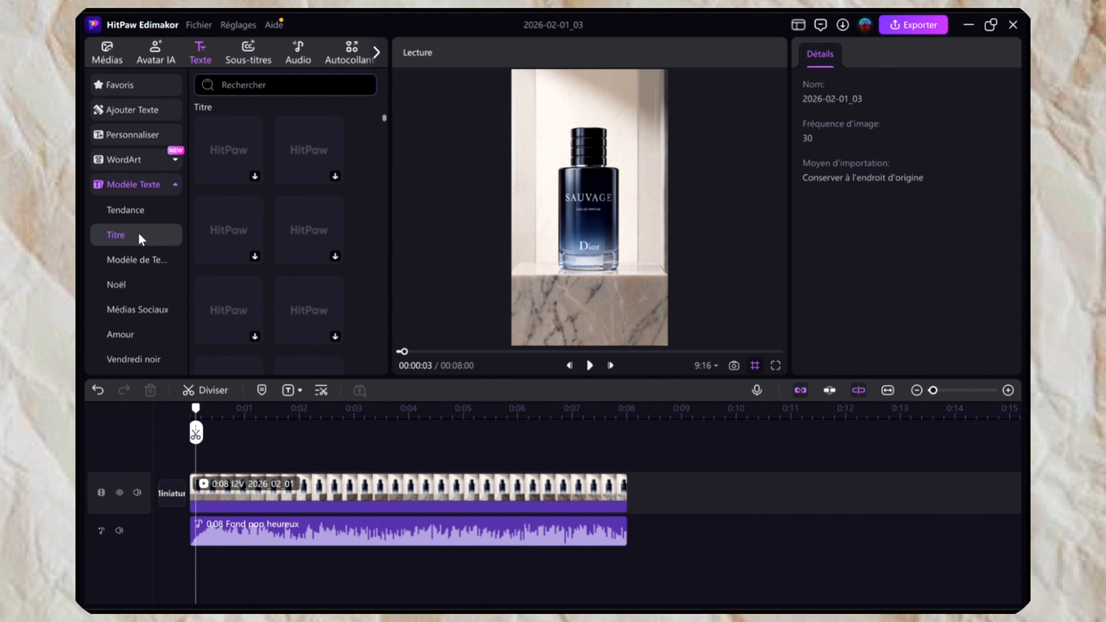
click(137, 136)
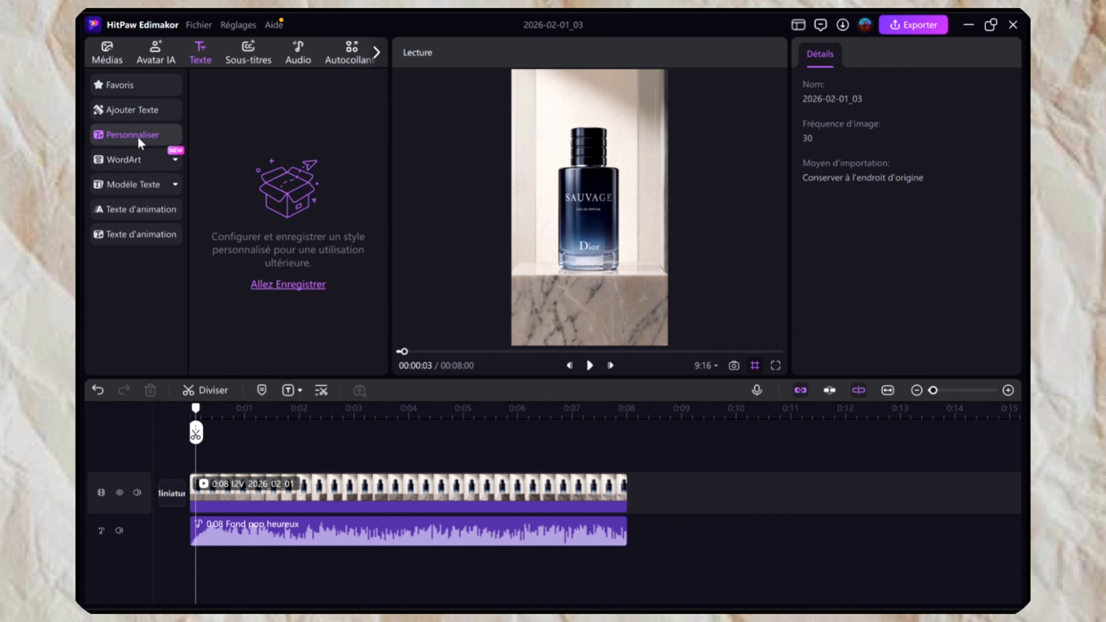
click(128, 214)
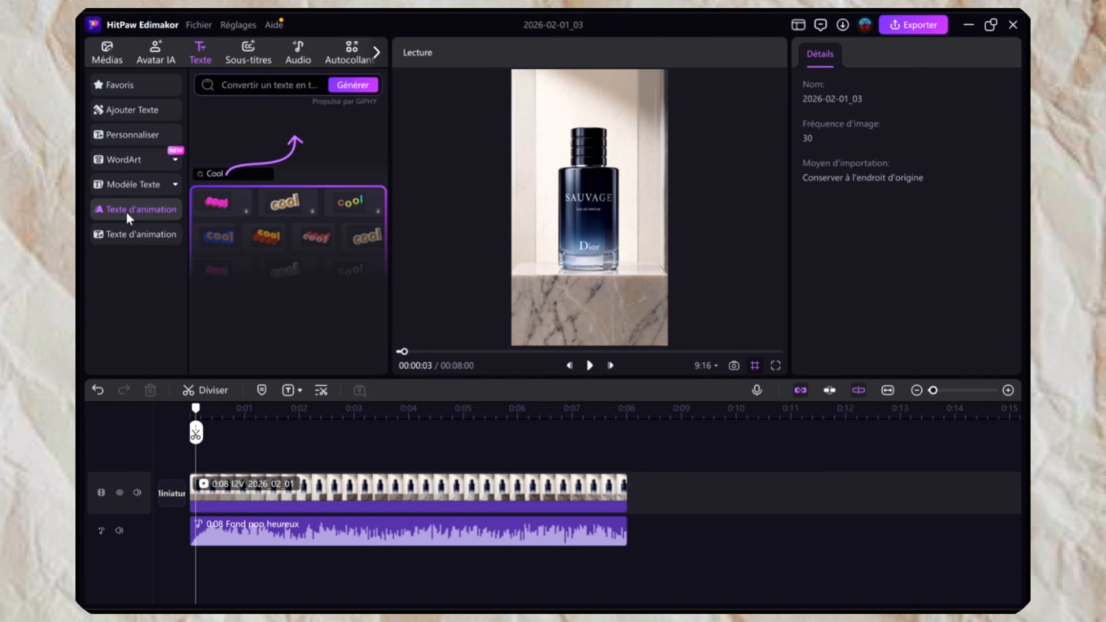
click(130, 160)
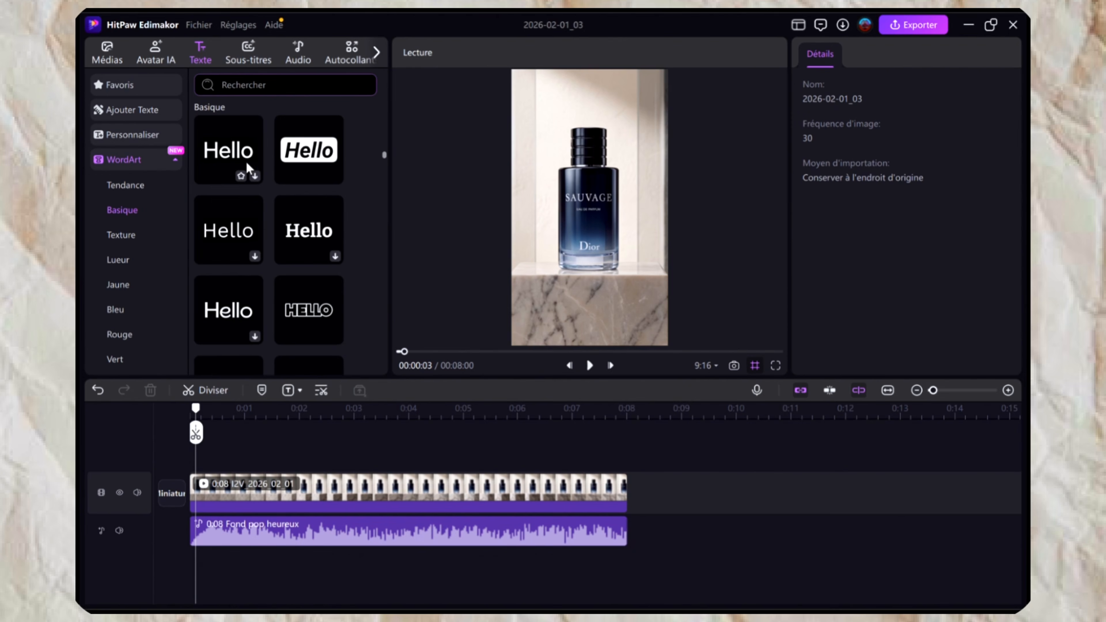
click(256, 177)
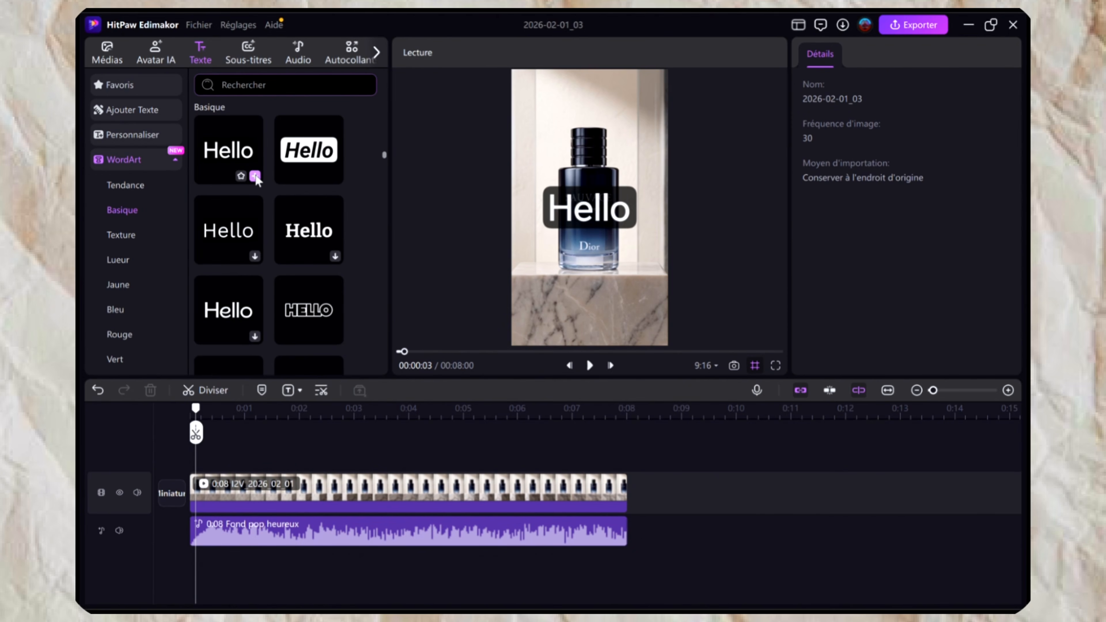
drag(578, 231, 625, 120)
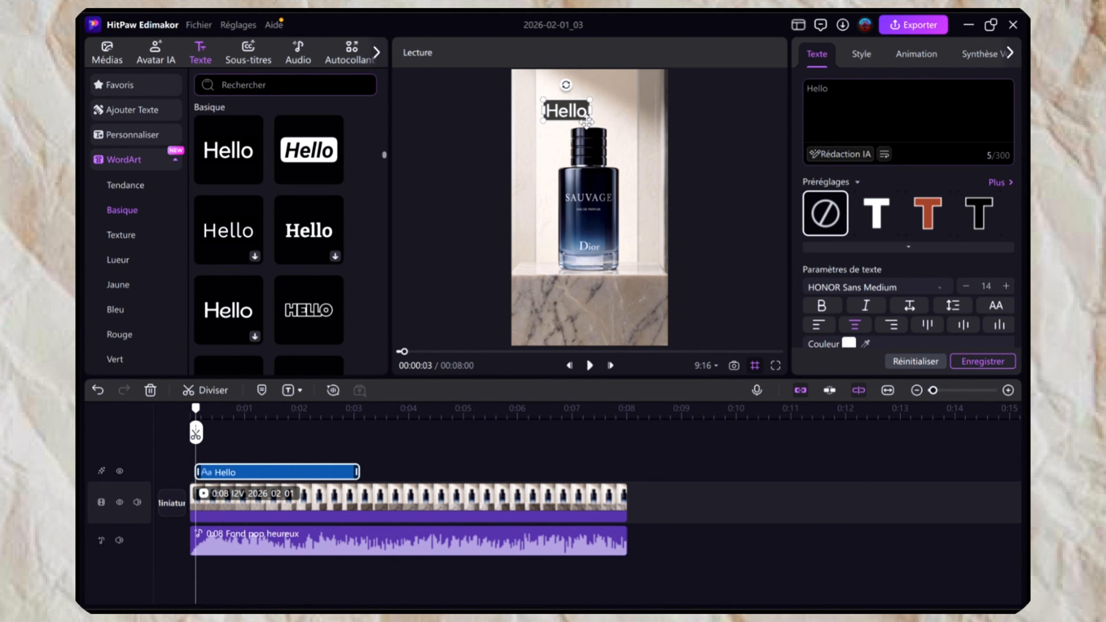
Step: Replace the title's "Hello" text with "10 EURO"
click(817, 93)
double_click(817, 93)
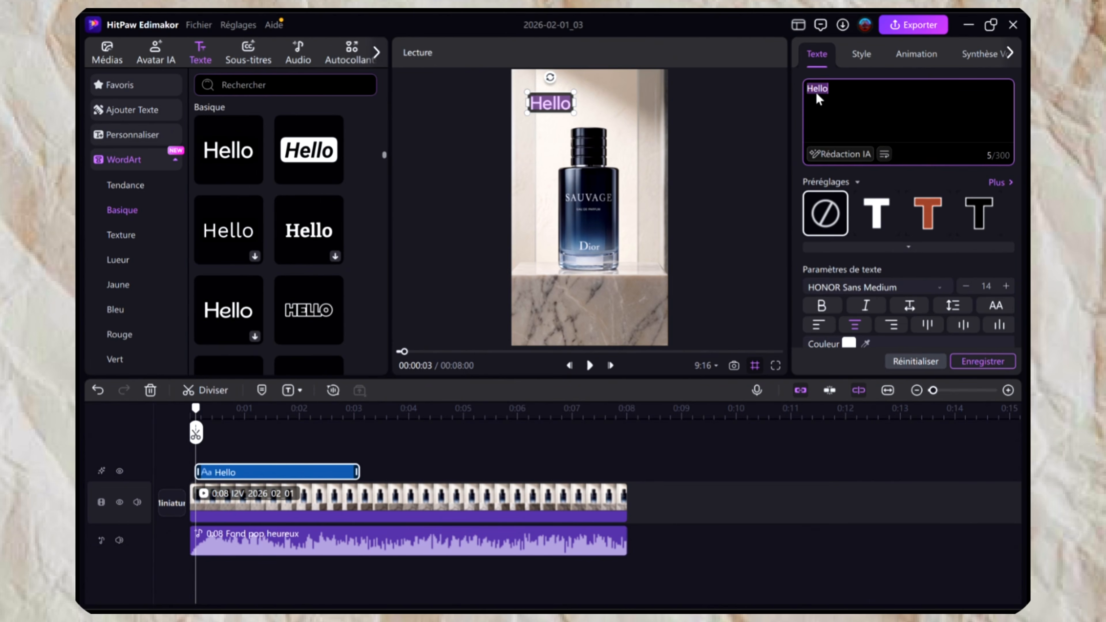
text(10 E)
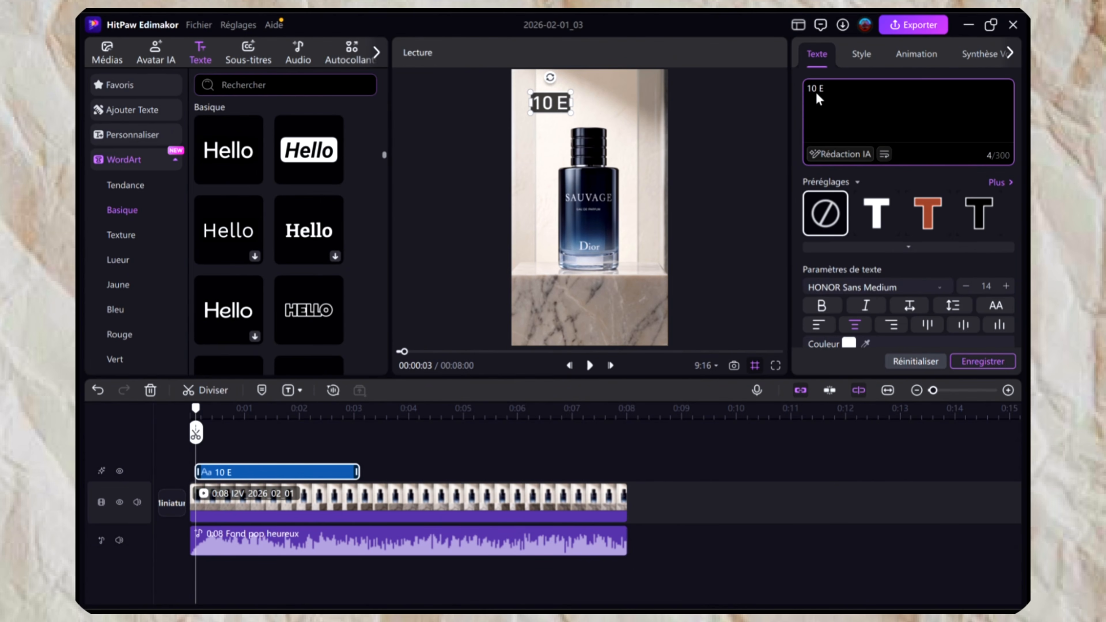
text(URO)
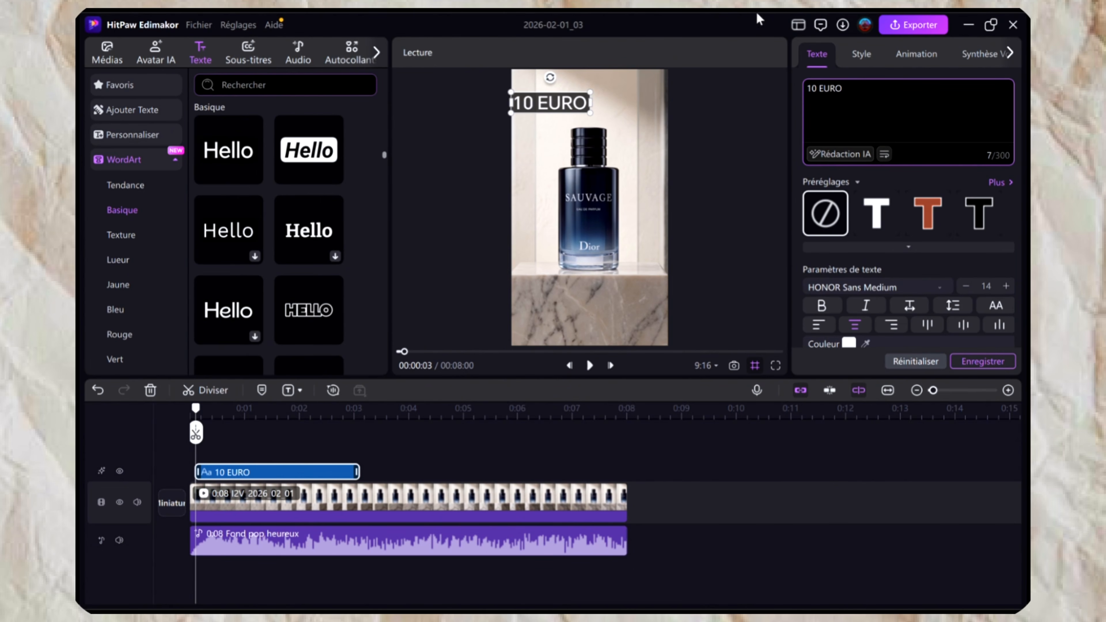
Step: Move the 10 EURO title inward from the frame edge to just above the bottle cap and play back part of the timeline
click(545, 164)
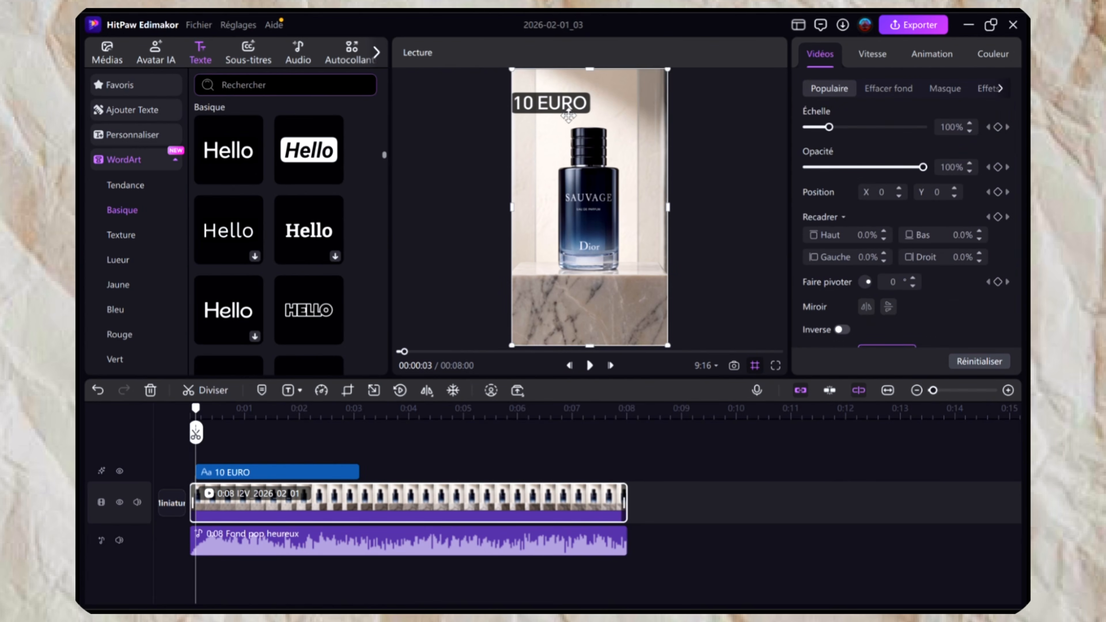
drag(546, 107, 569, 117)
click(547, 110)
click(271, 432)
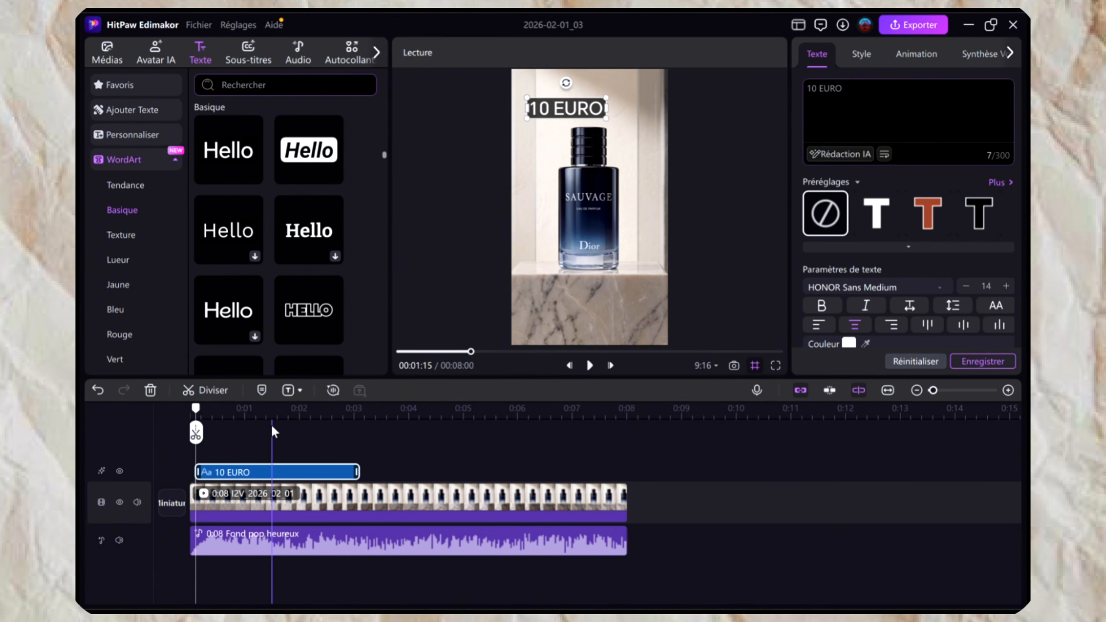
key(space)
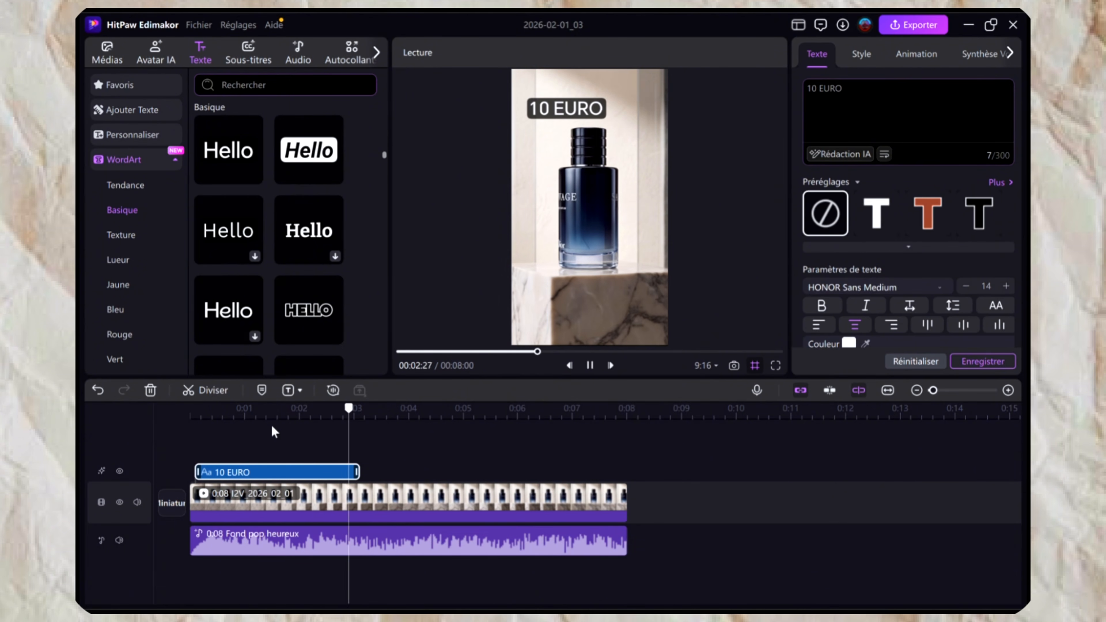
key(space)
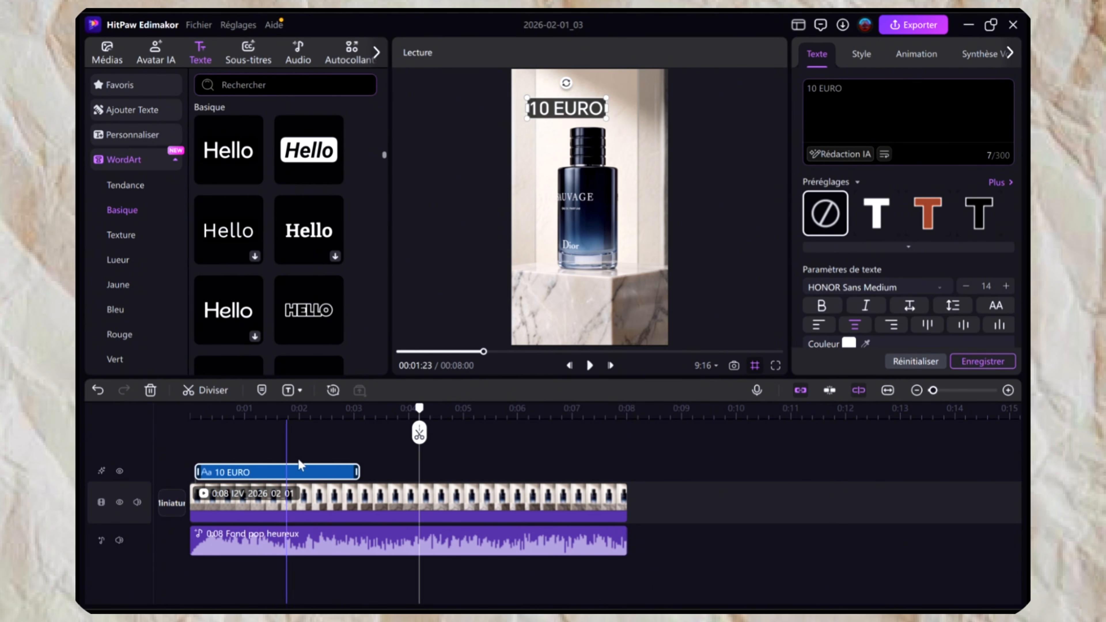
Step: Extend the 10 EURO title clip to the end of the perfume video at 0:08 and play back the result
drag(358, 472, 625, 492)
key(space)
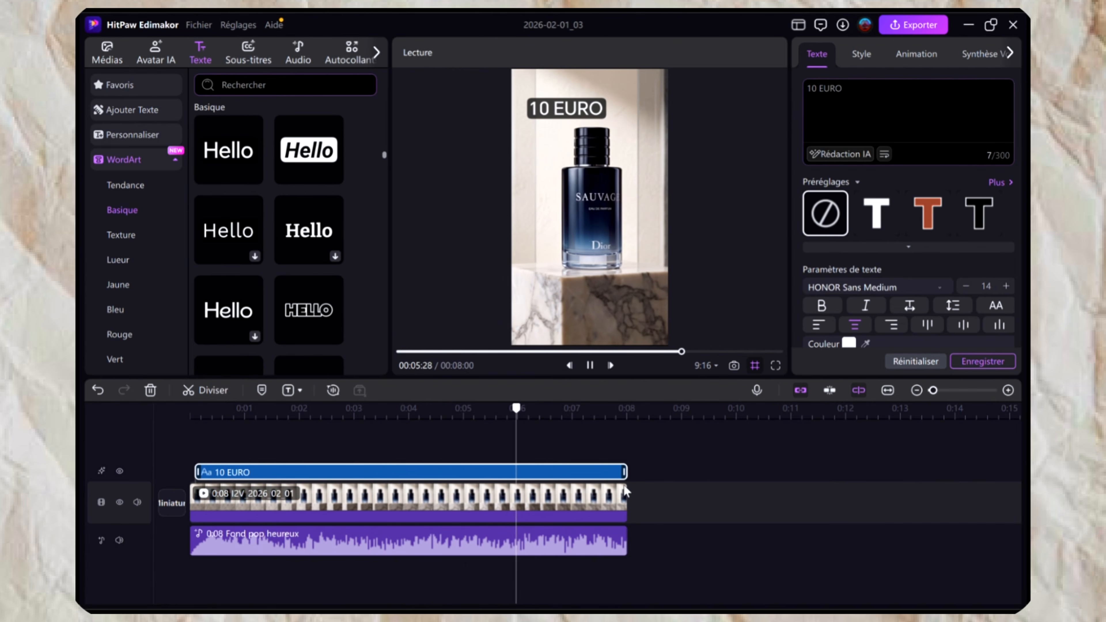
key(space)
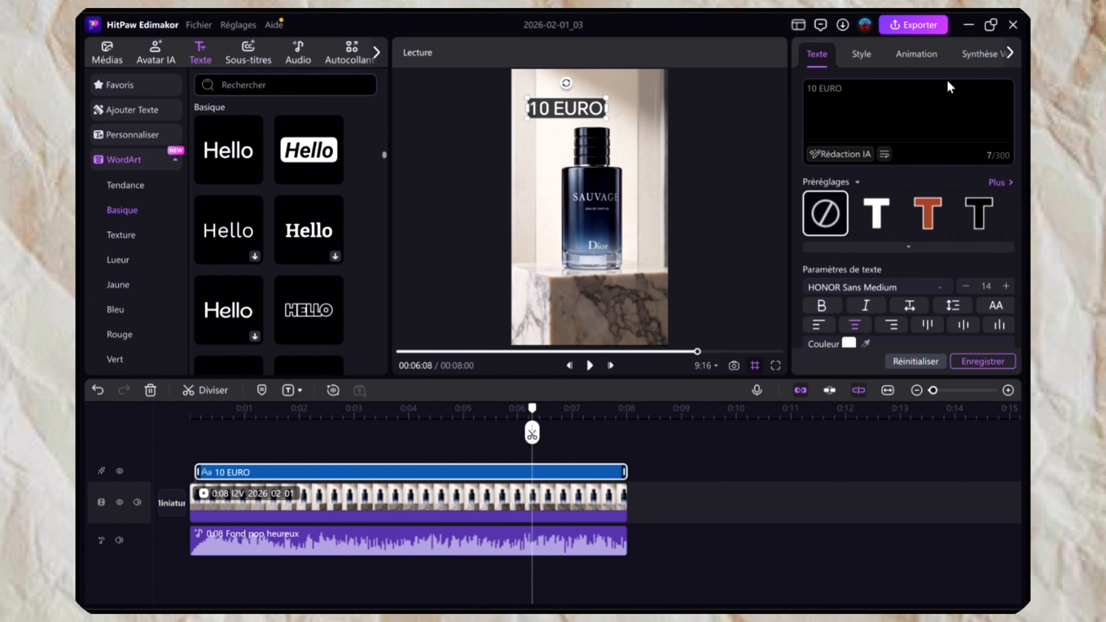
Step: Open the export of the perfume video with its music and title
click(915, 29)
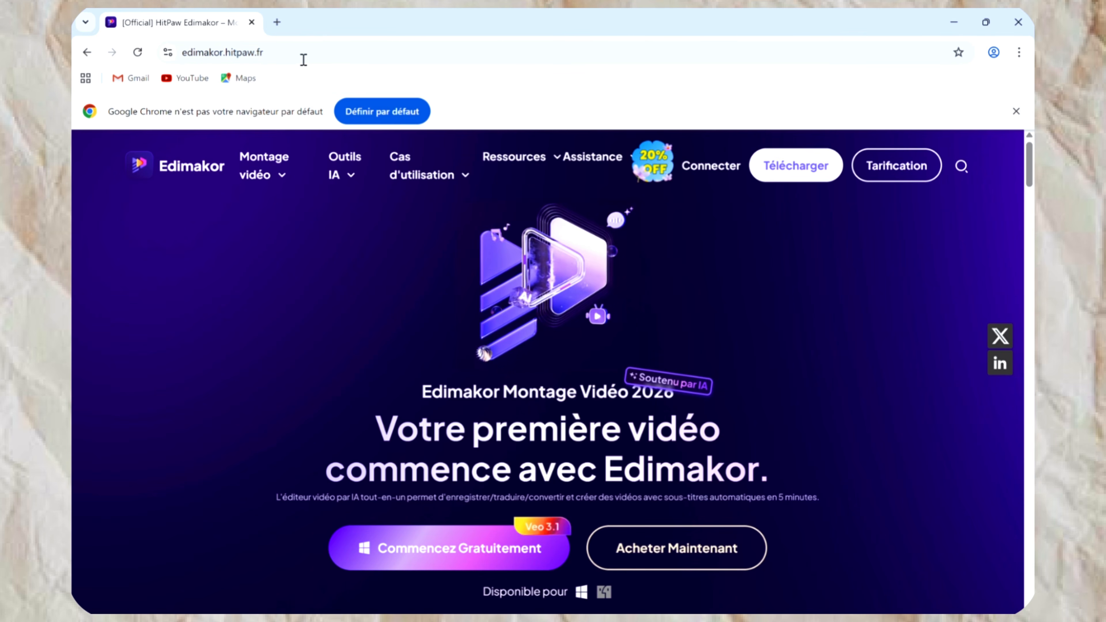
Step: Switch to Chrome and download the Edimakor installer from the edimakor.hitpaw.fr home page
mouse_move(421, 174)
scroll(473, 309, down, 1)
scroll(474, 309, up, 1)
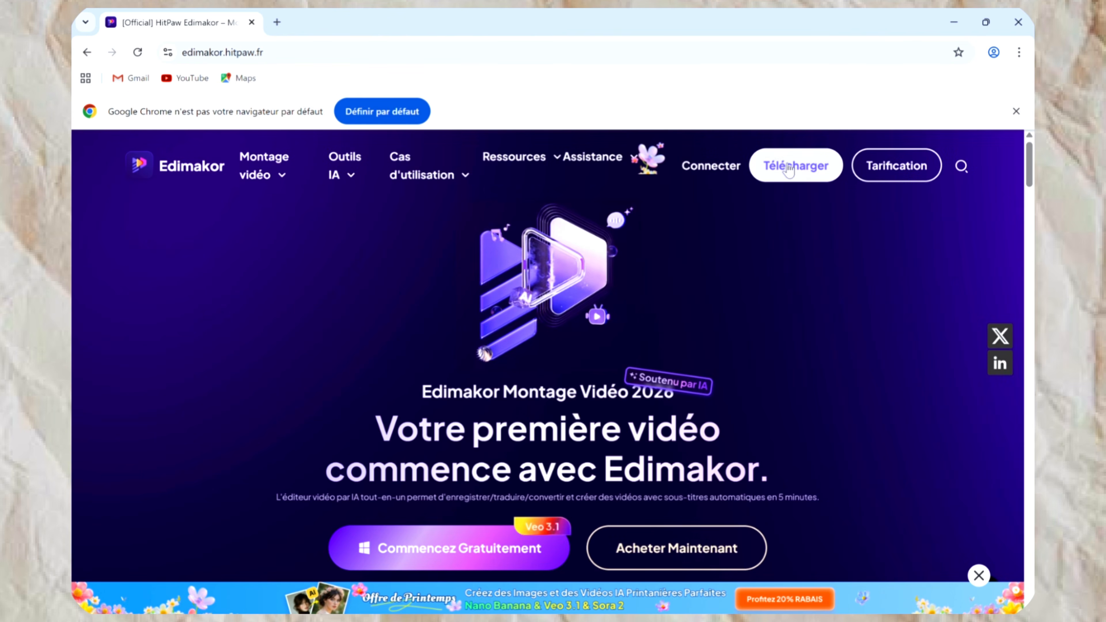
click(786, 168)
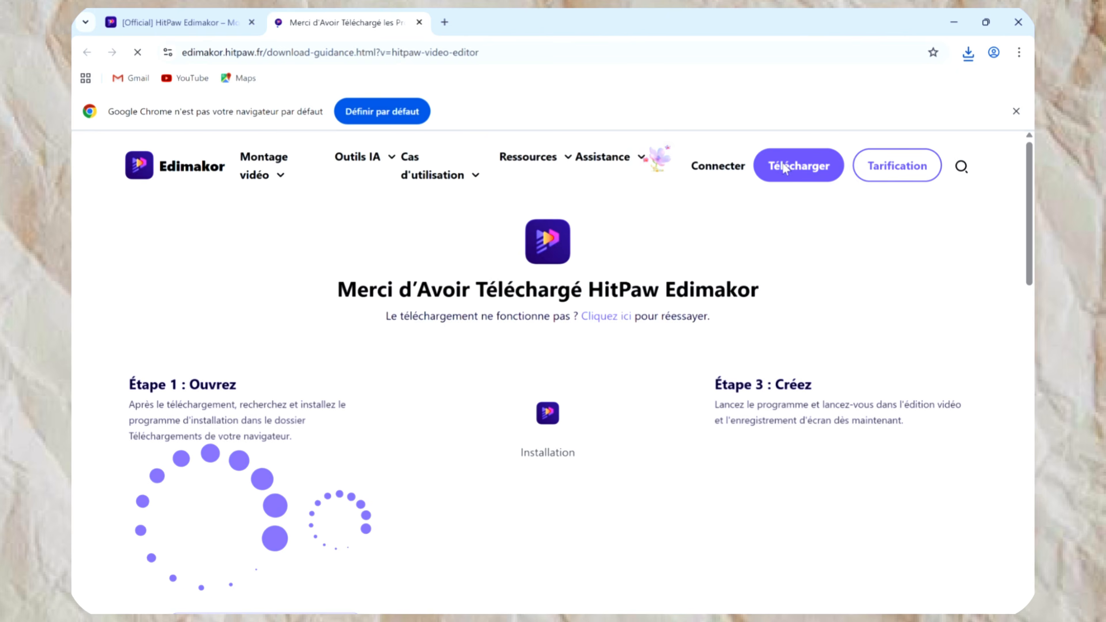